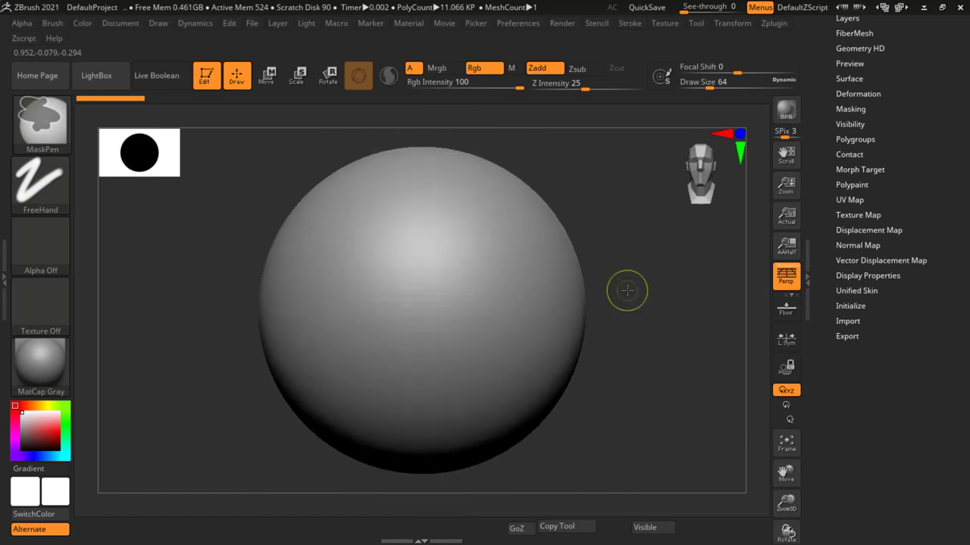
Open the brush library filtered to F brushes: Flatten, Fold, FormSoft, Fracture and Flakes.
alt+right_drag(624, 256, 625, 264)
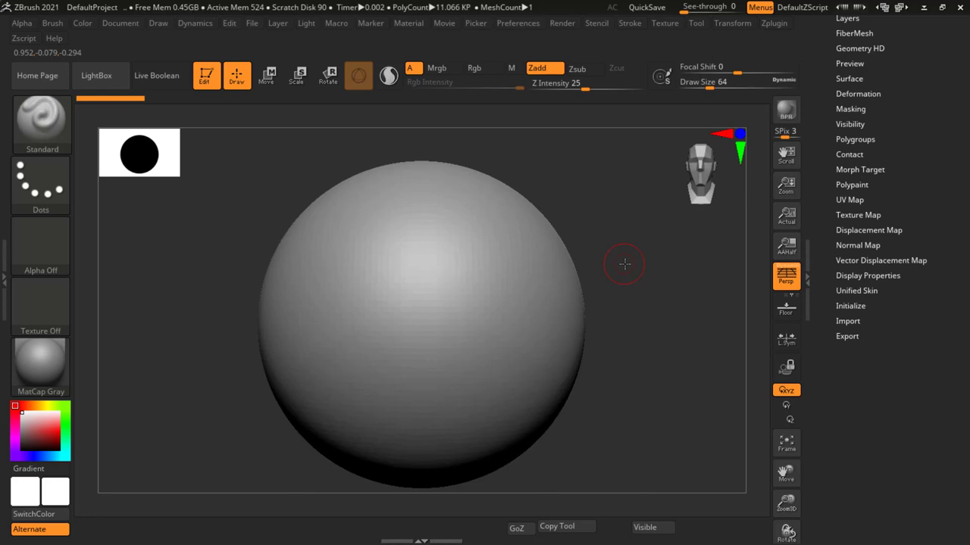
key(b)
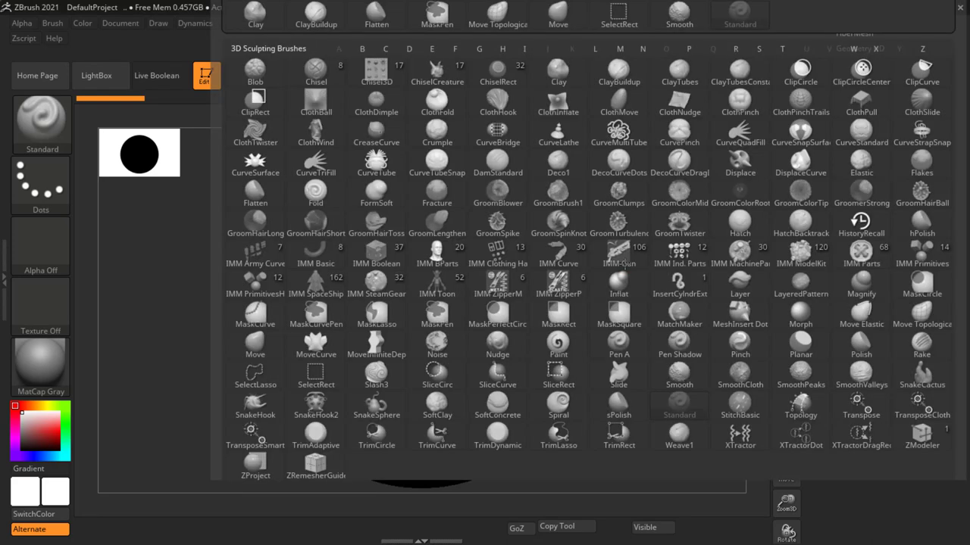
key(f)
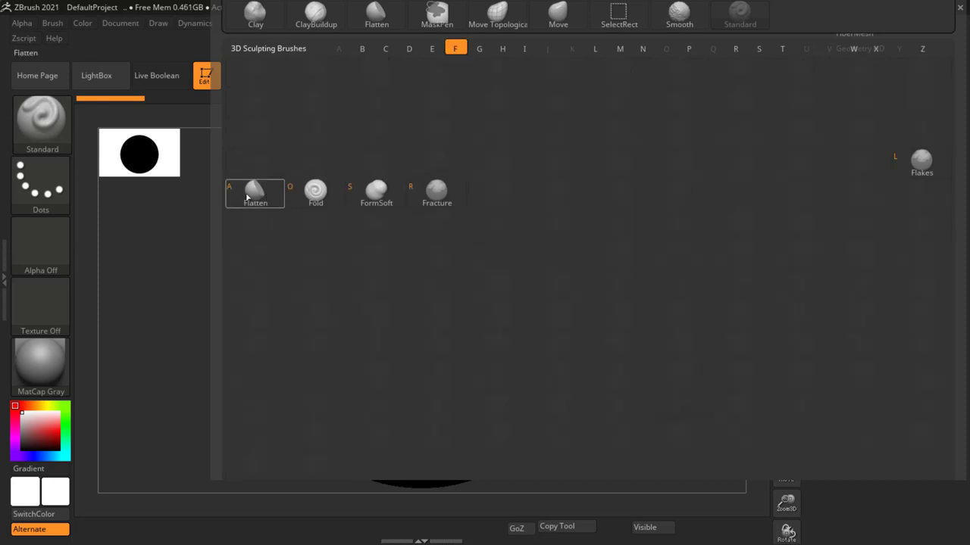
mouse_move(254, 194)
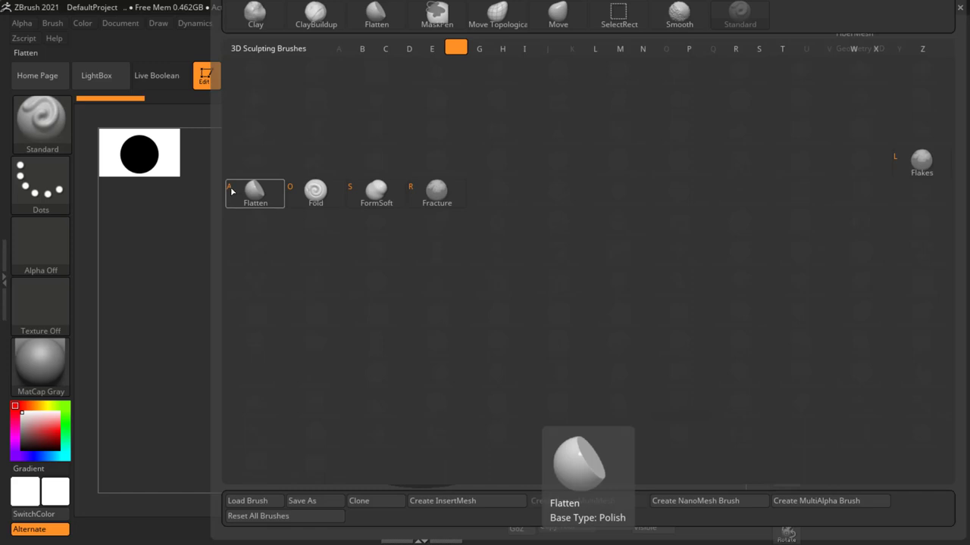
Select the Flatten brush and set its Draw Size to 197.
click(232, 191)
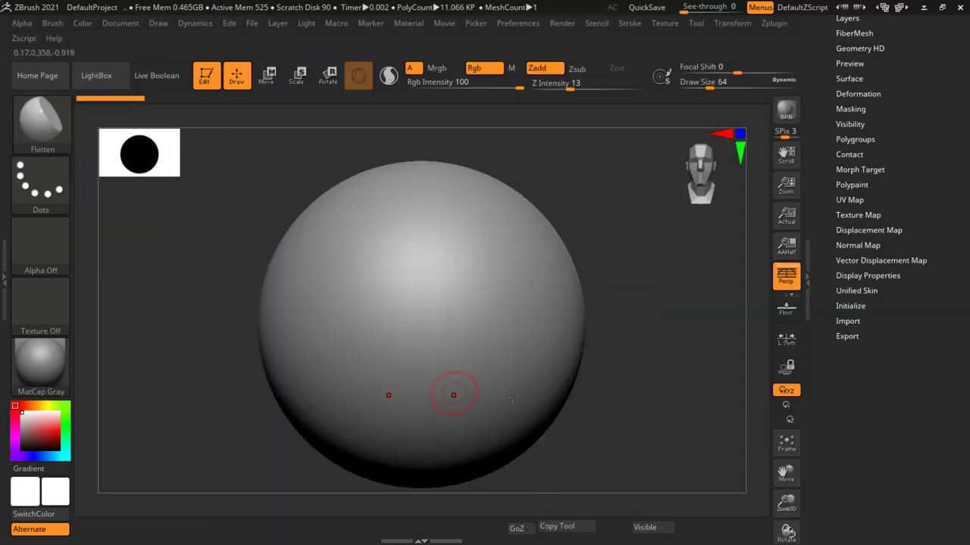
mouse_move(649, 342)
ctrl+right_down()
mouse_move(580, 327)
mouse_move(552, 335)
mouse_move(519, 293)
ctrl+right_up()
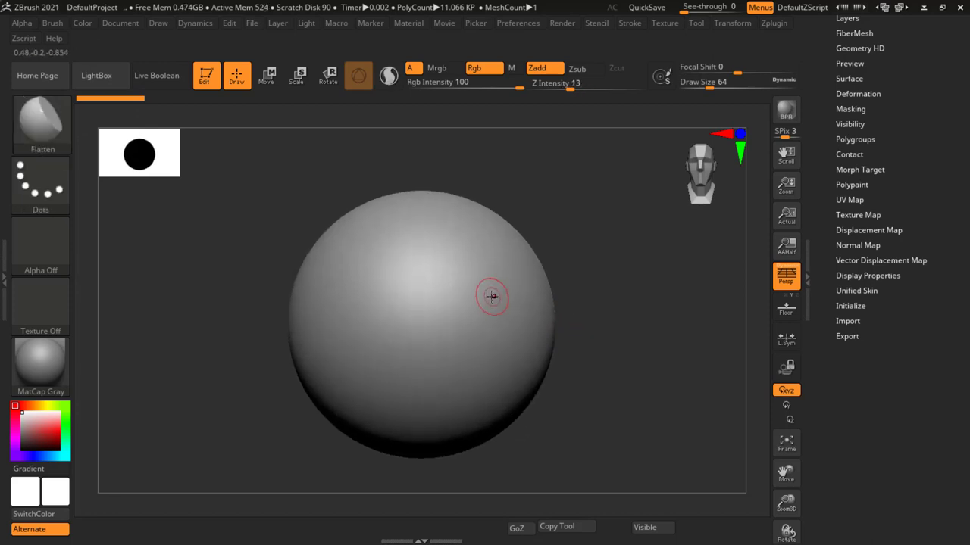
key(s)
drag(492, 295, 530, 295)
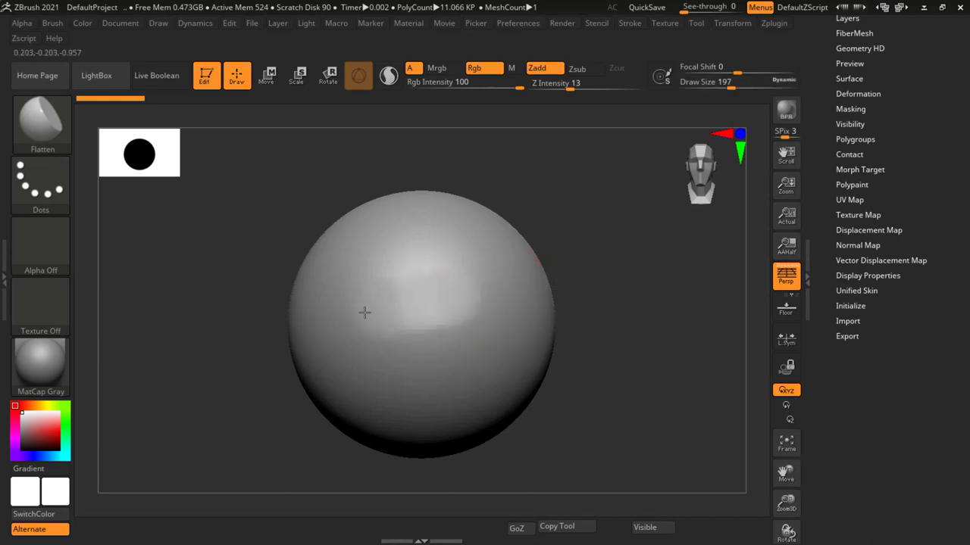
Flatten a wide patch across the sphere's front, then turn the sphere aside.
mouse_move(365, 312)
mouse_down()
mouse_move(470, 294)
mouse_move(392, 305)
mouse_up()
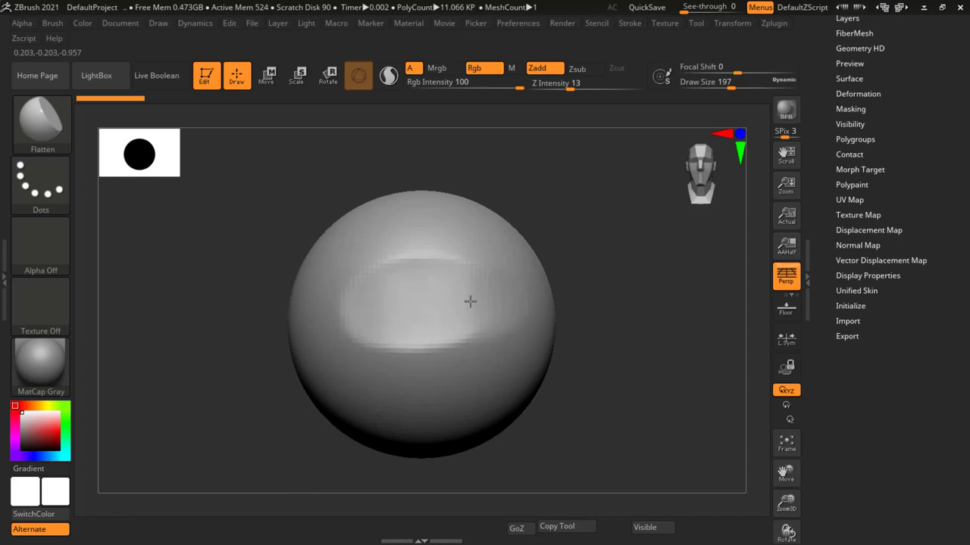
mouse_move(602, 245)
mouse_down()
mouse_move(623, 271)
mouse_move(600, 283)
mouse_move(595, 336)
mouse_move(591, 272)
mouse_up()
key(ctrl)
mouse_move(584, 89)
mouse_down()
mouse_move(564, 90)
mouse_move(617, 89)
mouse_up()
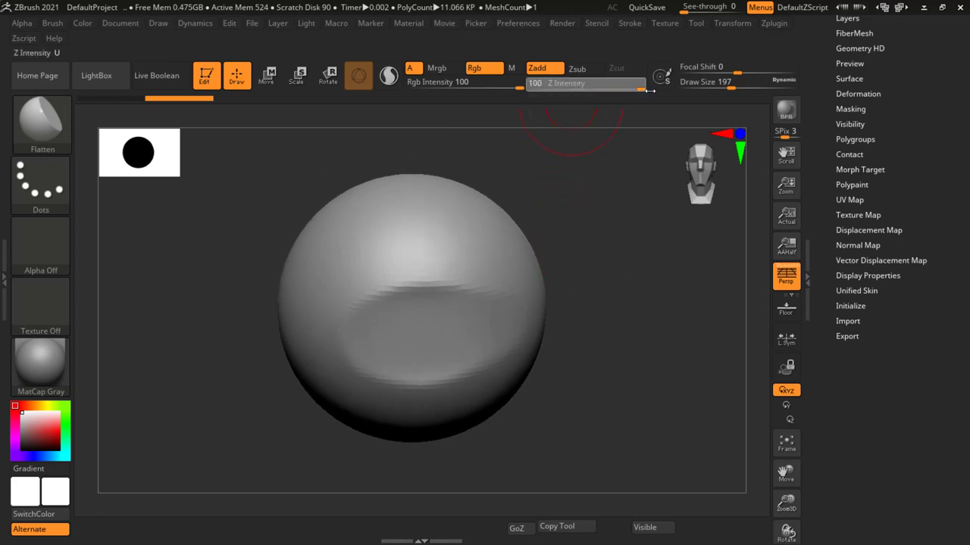
Raise Z Intensity to 100 and carve a flat plateau on the upper sphere.
drag(586, 241, 589, 269)
mouse_move(581, 221)
mouse_down()
mouse_move(565, 190)
mouse_move(565, 214)
mouse_up()
mouse_move(362, 268)
mouse_down()
mouse_move(493, 238)
mouse_move(356, 265)
mouse_up()
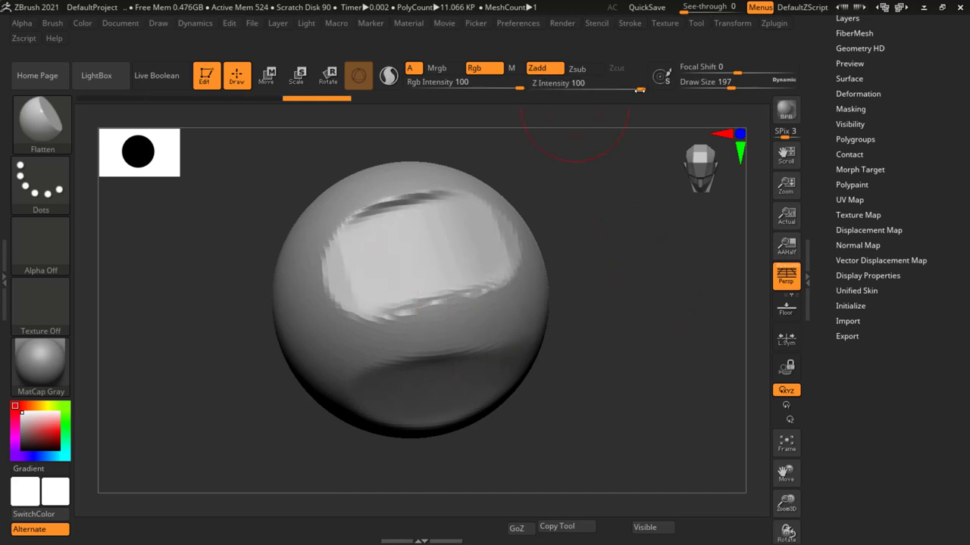
Lower Z Intensity and rotate the sphere to show the carved side.
drag(640, 87, 540, 85)
mouse_move(537, 255)
mouse_down()
mouse_move(635, 228)
mouse_move(617, 235)
mouse_up()
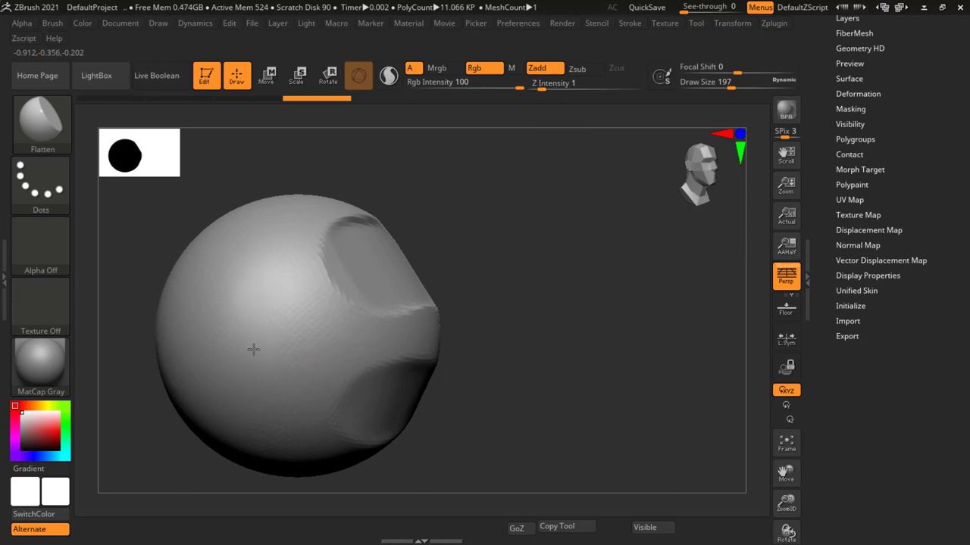
click(561, 83)
text(4)
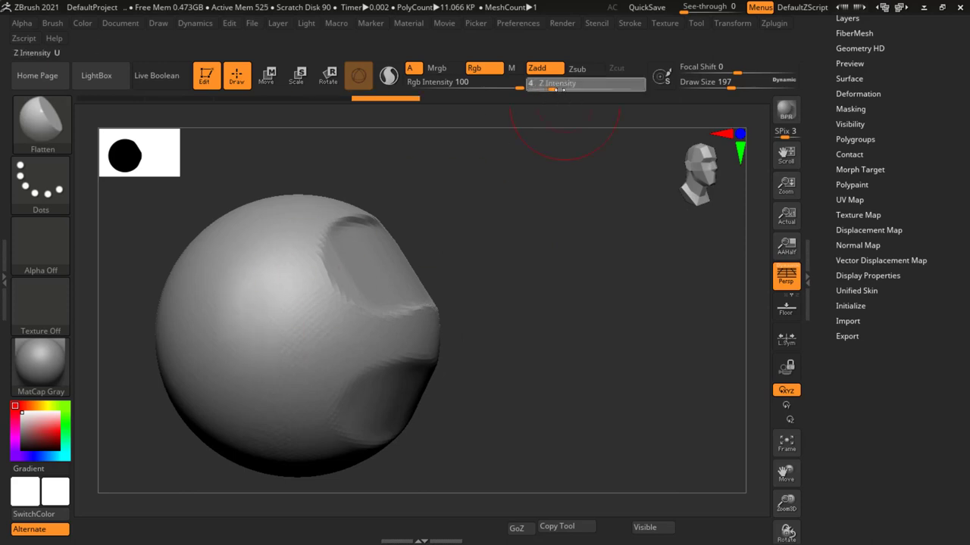
At Z Intensity 13, flatten mirrored upper patches, then shrink Draw Size to 87.
text(13)
key(Return)
drag(227, 298, 253, 296)
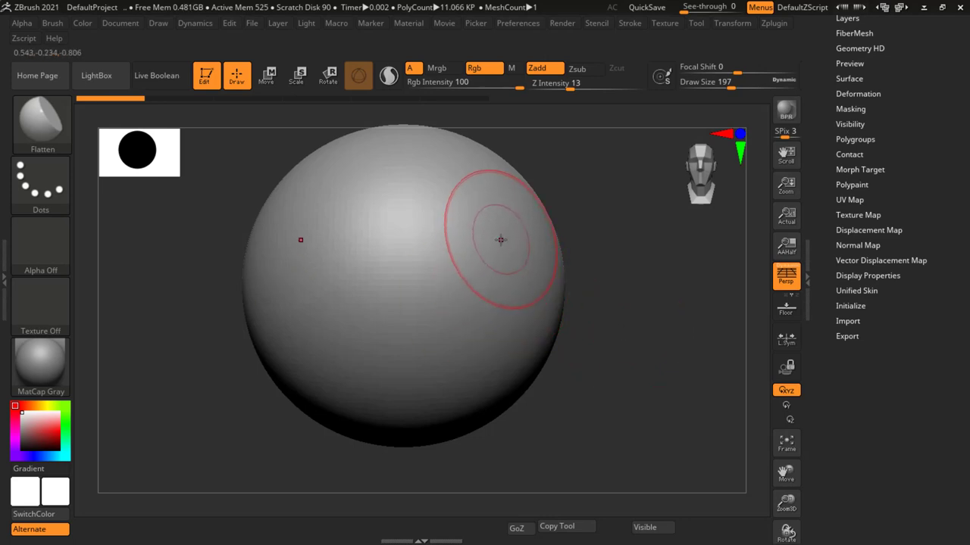
mouse_move(520, 227)
mouse_down()
mouse_move(485, 255)
mouse_move(502, 266)
mouse_move(463, 255)
mouse_move(478, 247)
mouse_move(477, 261)
mouse_up()
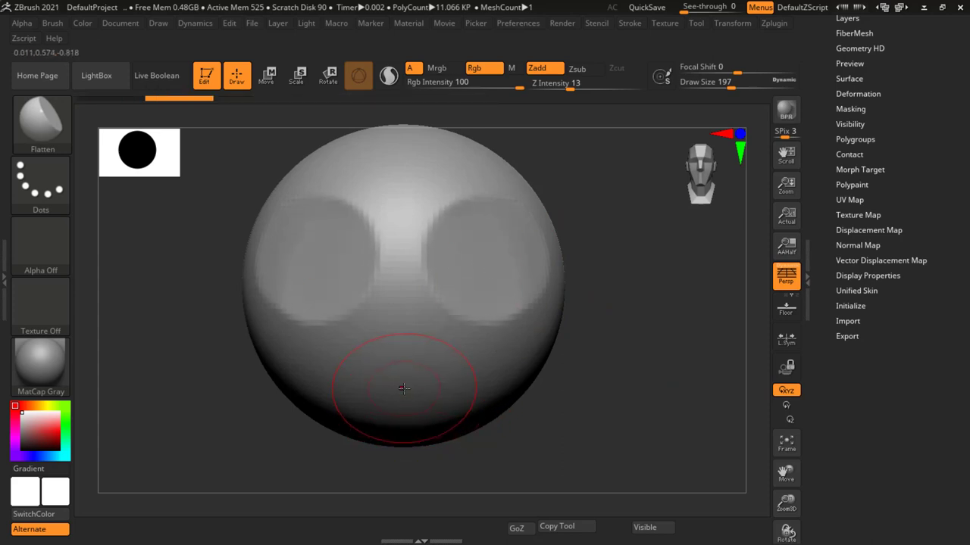
key(s)
drag(404, 388, 386, 388)
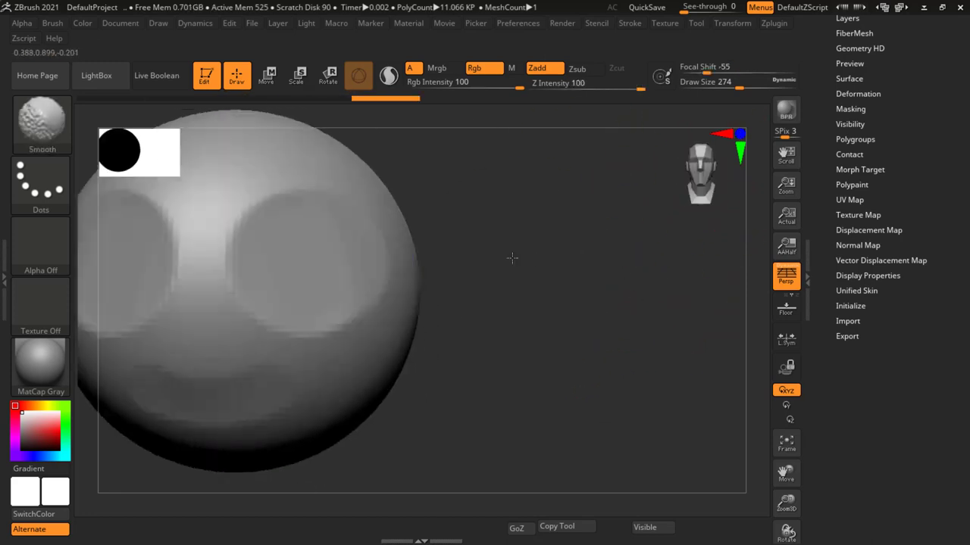
Adjust the Flatten brush Draw Size to 62, then to 116.
key(s)
drag(411, 179, 382, 174)
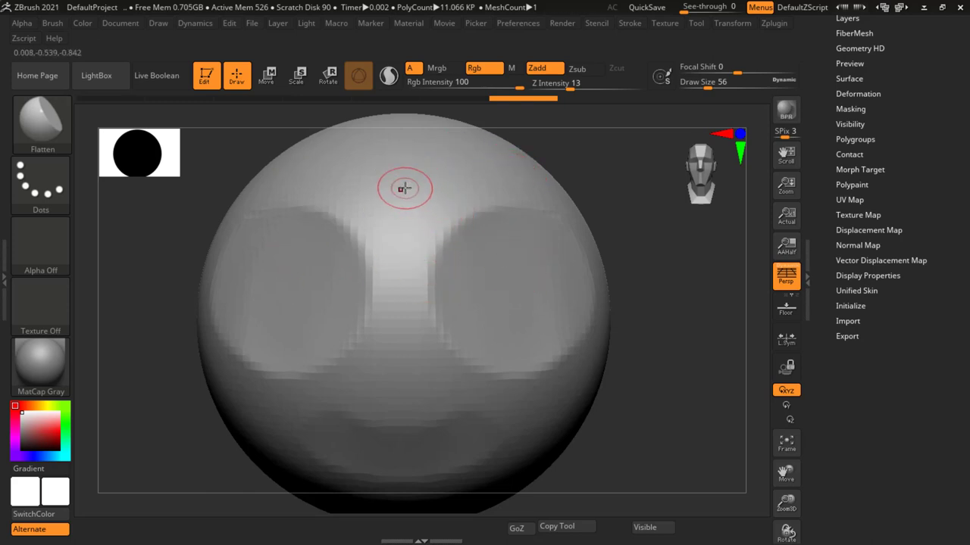
key(s)
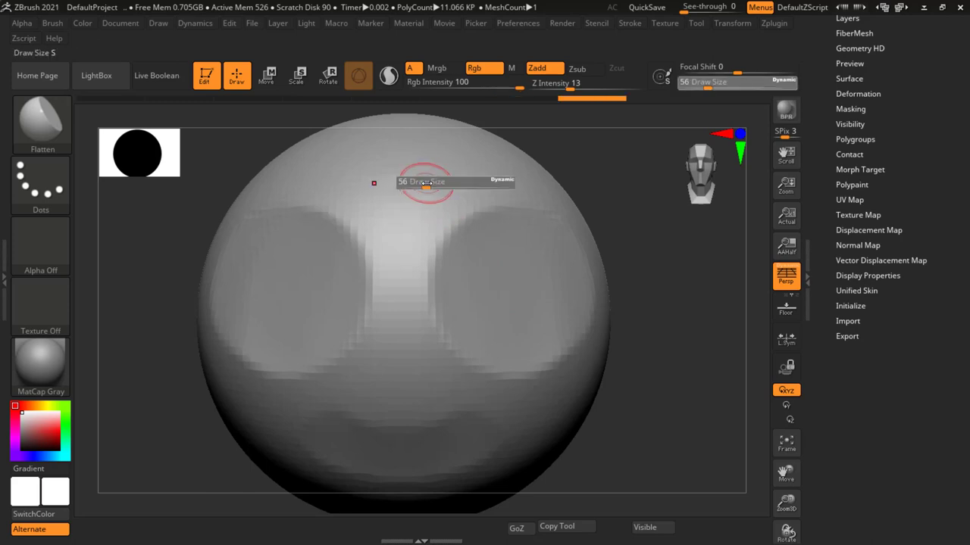
drag(427, 182, 439, 184)
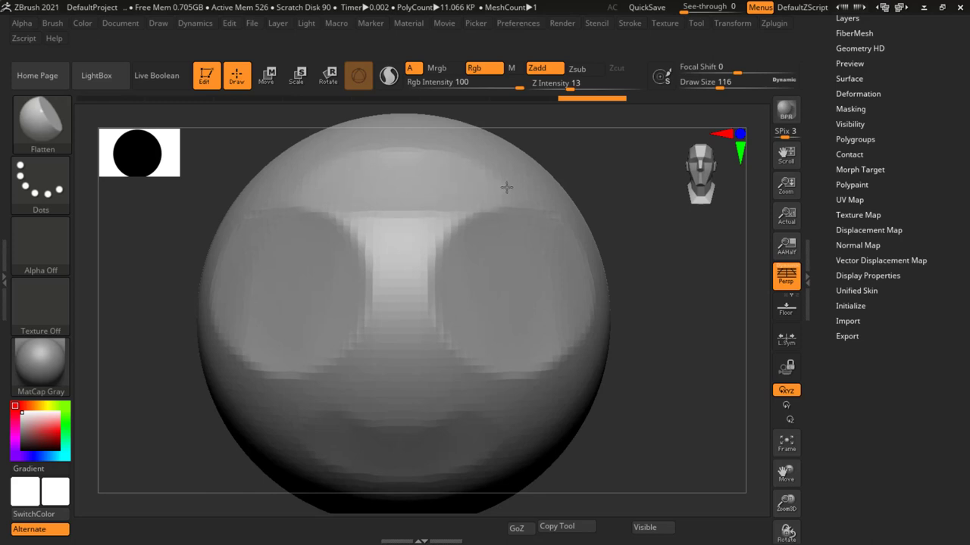
Set Draw Size to 39 and undo all sculpting back to the smooth sphere.
key(s)
drag(426, 184, 396, 184)
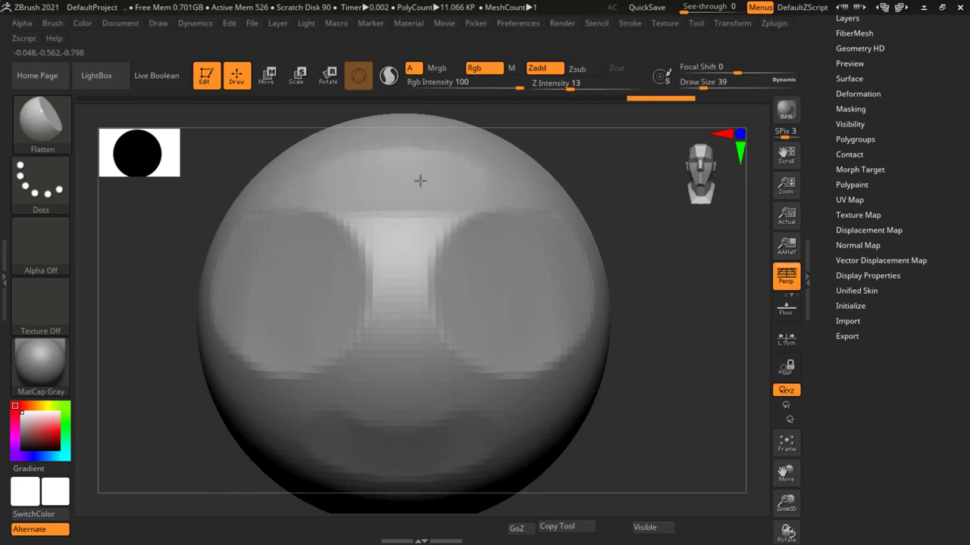
drag(659, 98, 91, 99)
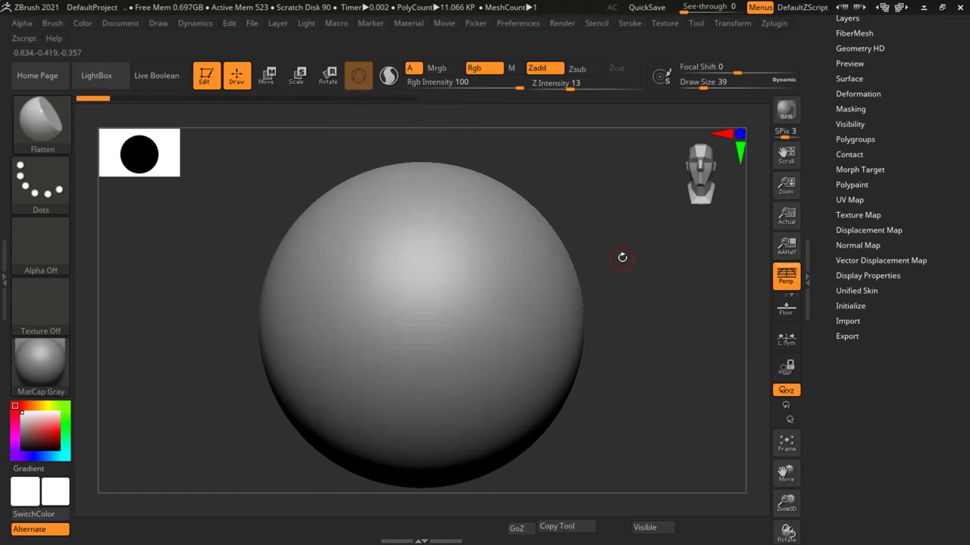
In the Transform palette, enable (R) radial symmetry with RadialCount 8 on the Y axis.
drag(622, 257, 637, 300)
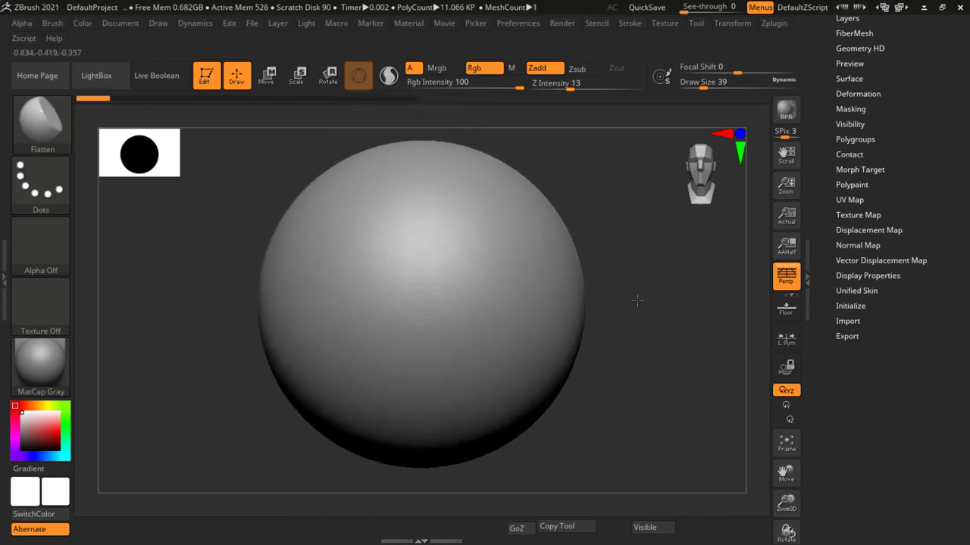
click(734, 23)
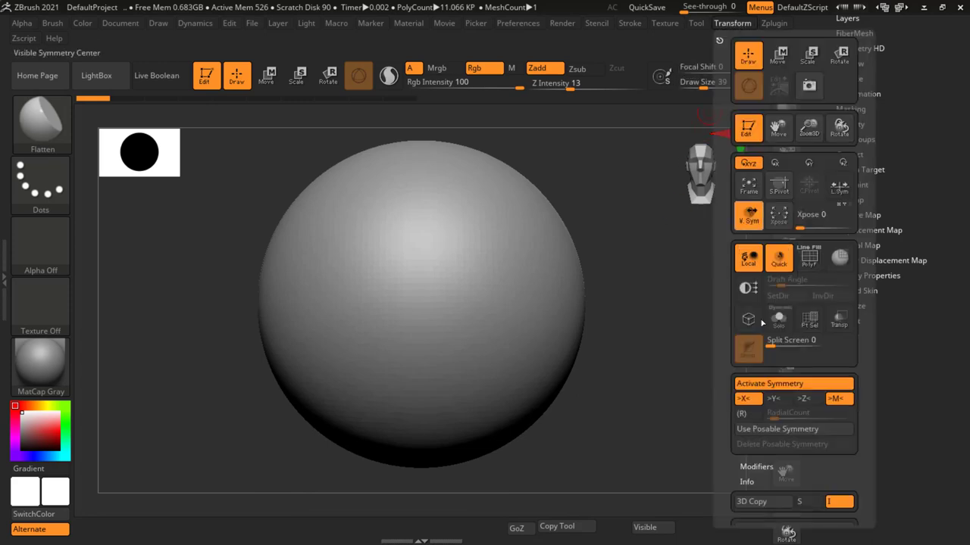
click(747, 416)
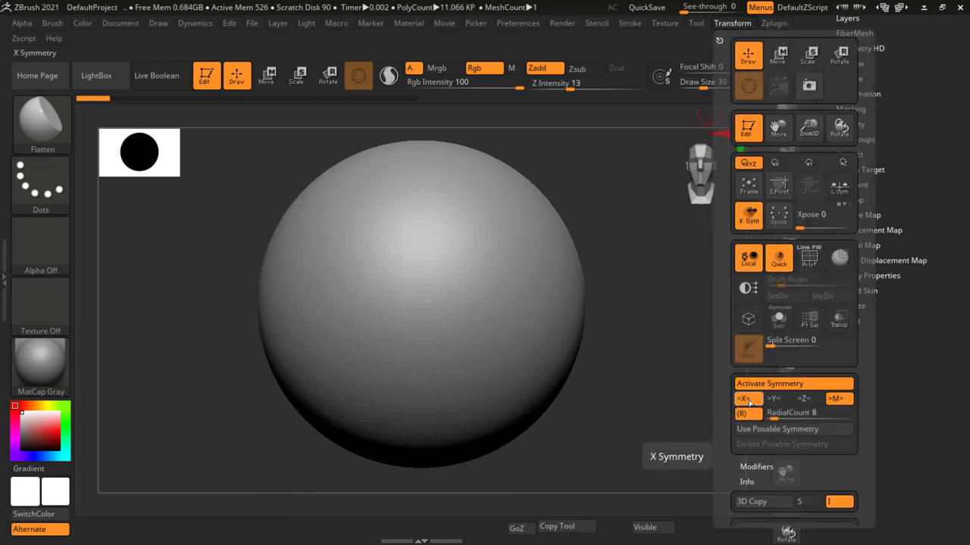
click(779, 400)
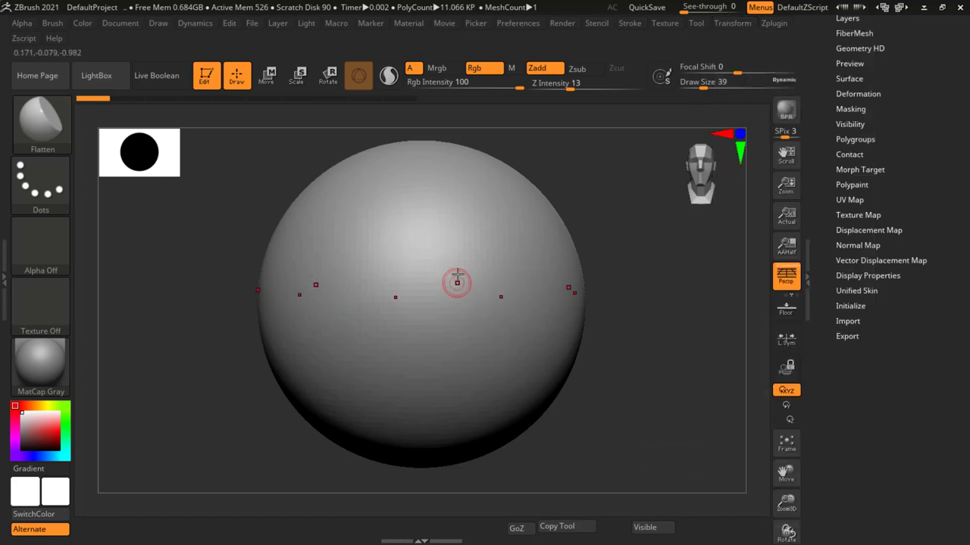
Set Draw Size to 101 and raise Z Intensity to 100.
right_drag(457, 281, 523, 245)
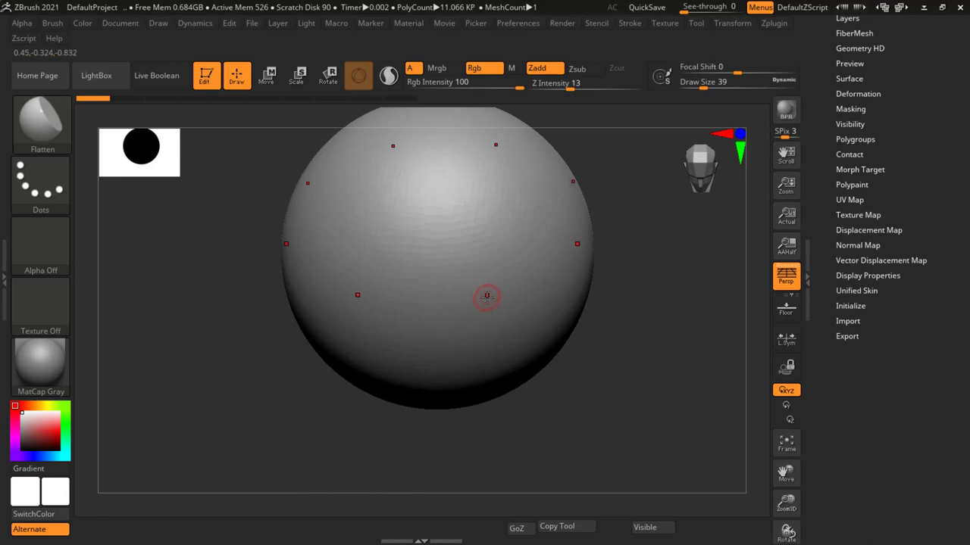
key(s)
drag(497, 303, 498, 304)
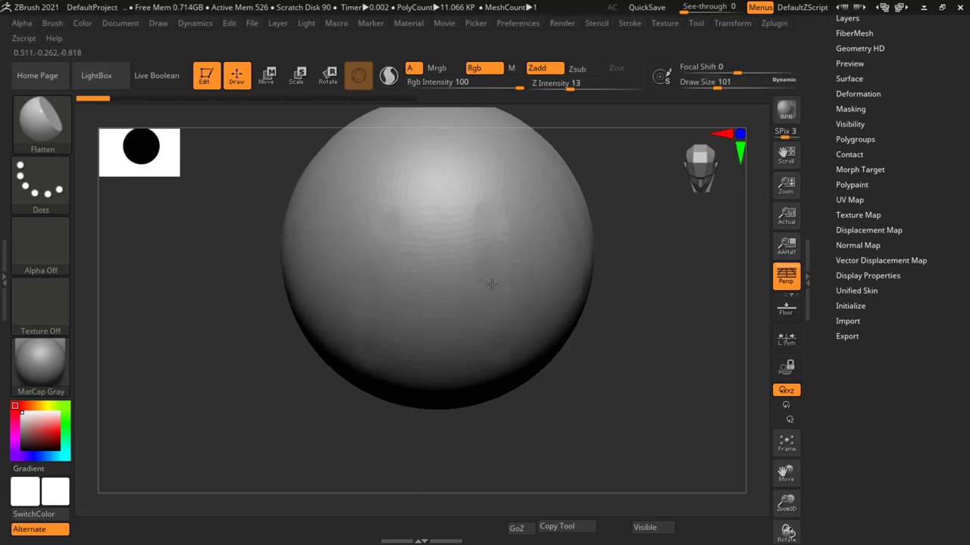
drag(606, 331, 558, 286)
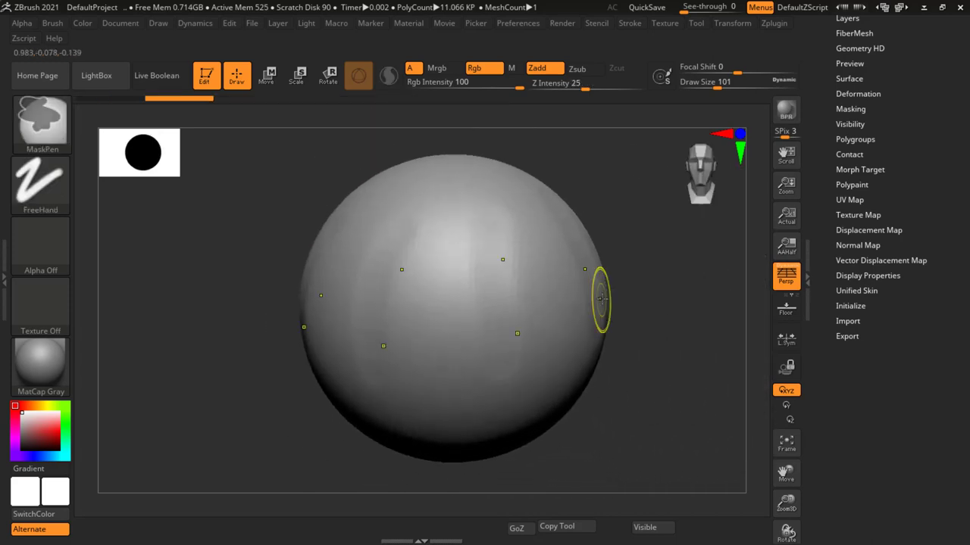
drag(624, 237, 614, 241)
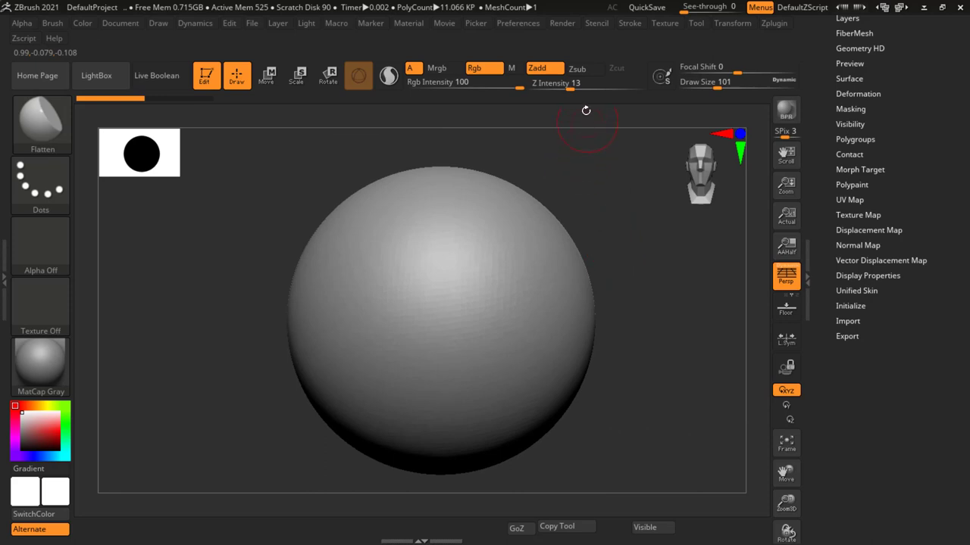
drag(569, 89, 644, 88)
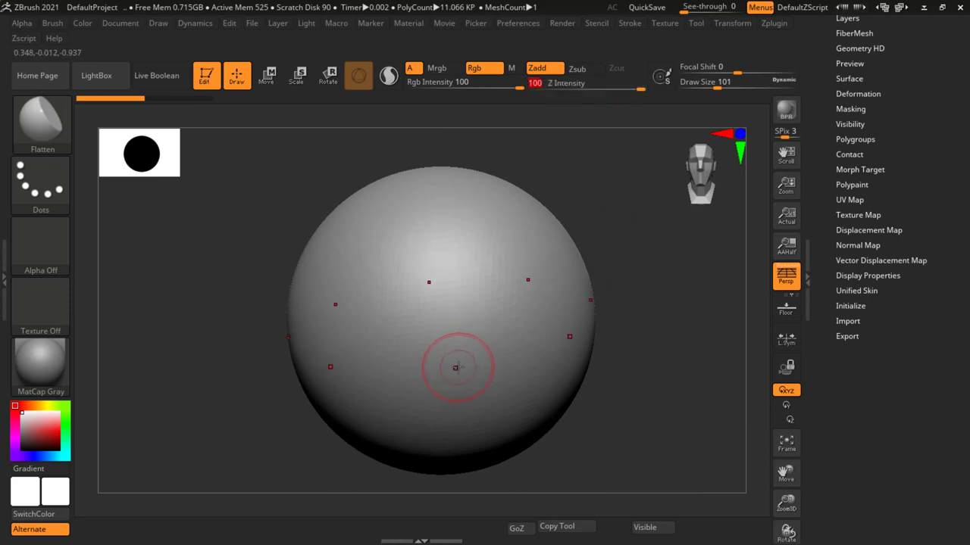
Stroke radially mirrored flat facets up the sphere, converging at its top pole.
mouse_move(523, 143)
mouse_down()
mouse_move(458, 381)
mouse_move(457, 293)
mouse_up()
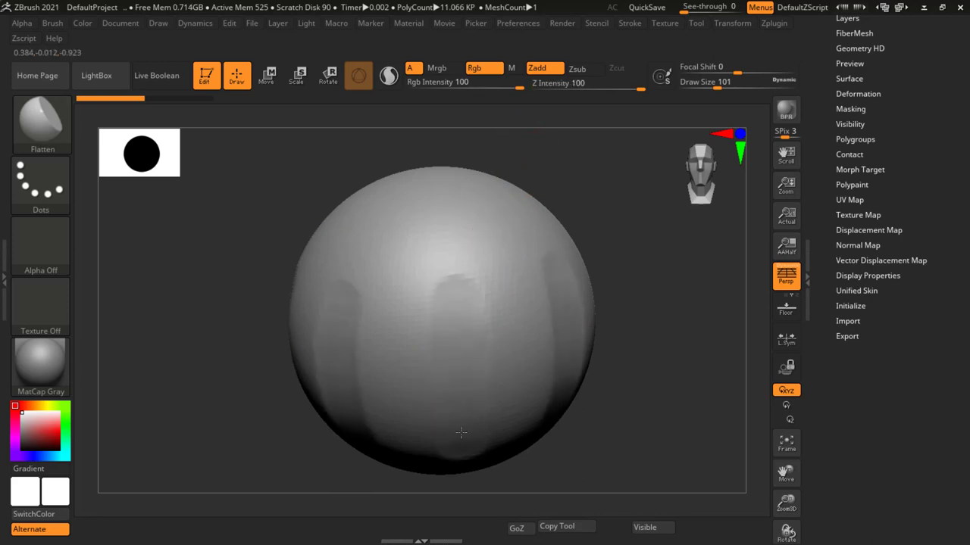
drag(461, 432, 461, 421)
mouse_move(459, 361)
mouse_down()
mouse_move(447, 258)
mouse_move(454, 437)
mouse_move(465, 465)
mouse_move(464, 327)
mouse_up()
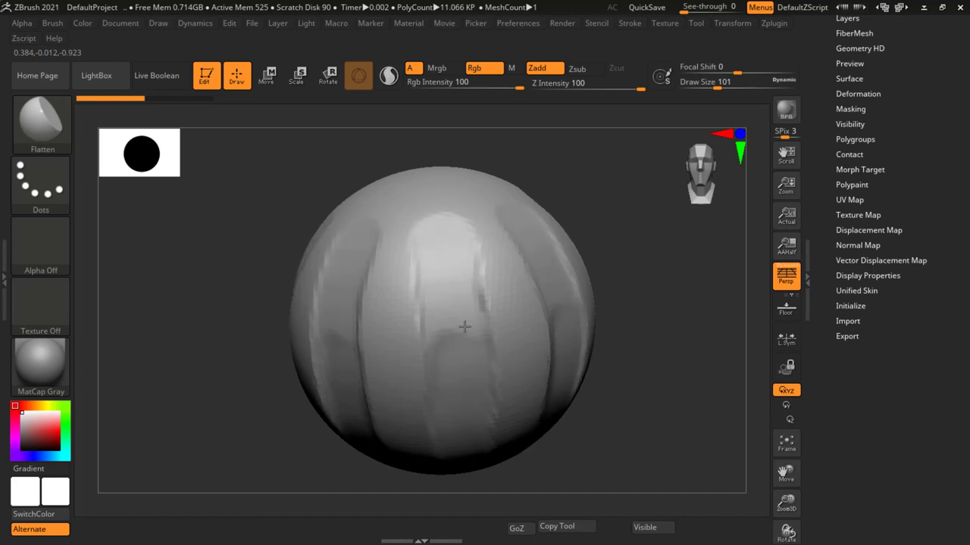
mouse_move(573, 417)
mouse_down()
mouse_move(634, 366)
mouse_move(617, 372)
mouse_move(568, 303)
mouse_up()
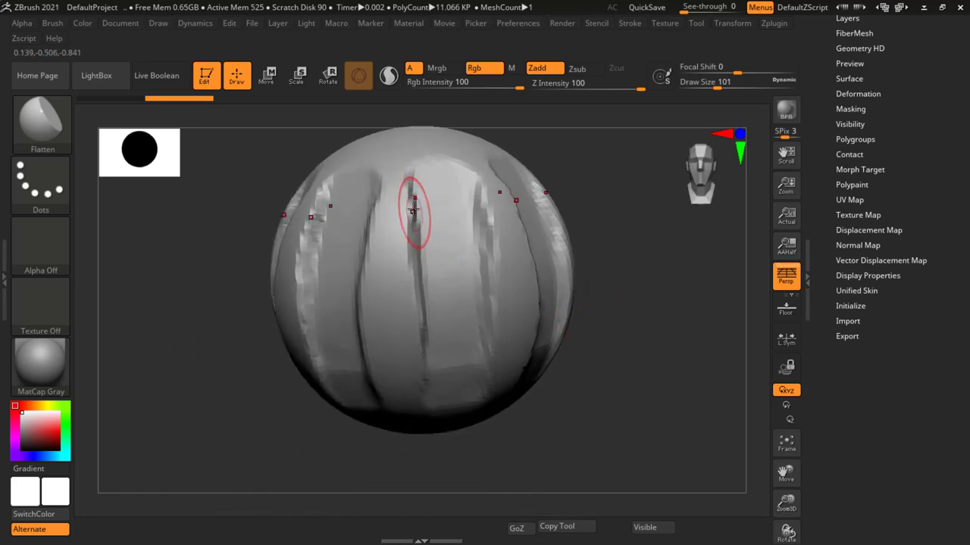
mouse_move(412, 210)
mouse_down()
mouse_move(398, 258)
mouse_move(416, 242)
mouse_move(412, 199)
mouse_move(425, 365)
mouse_move(515, 318)
mouse_move(487, 368)
mouse_move(461, 195)
mouse_up()
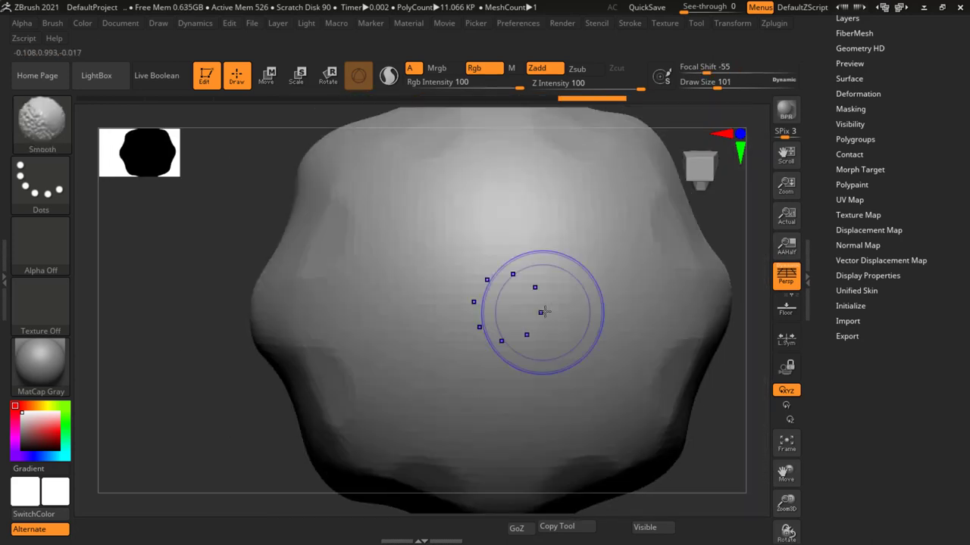
mouse_move(508, 271)
mouse_down()
mouse_move(541, 238)
mouse_move(652, 207)
mouse_move(560, 264)
mouse_move(603, 222)
mouse_move(645, 214)
mouse_move(582, 234)
mouse_move(604, 228)
mouse_up()
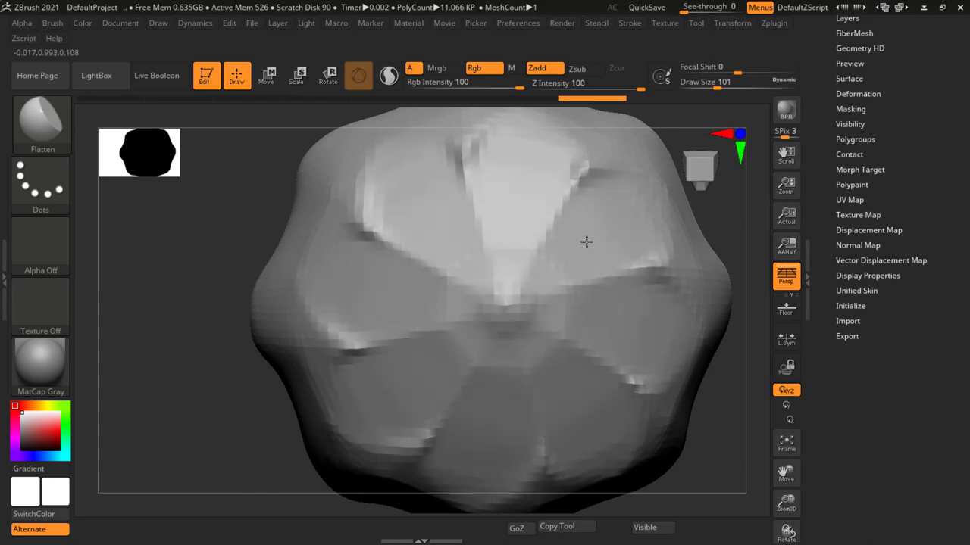
Load DemoHeadFemale.ZPR from LightBox's Project tab without saving the sphere.
key(comma)
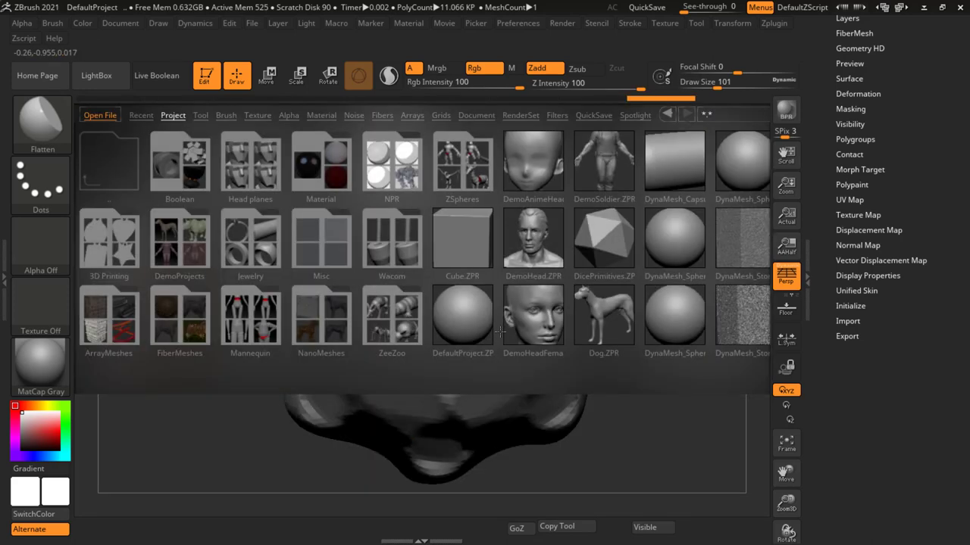
double_click(540, 316)
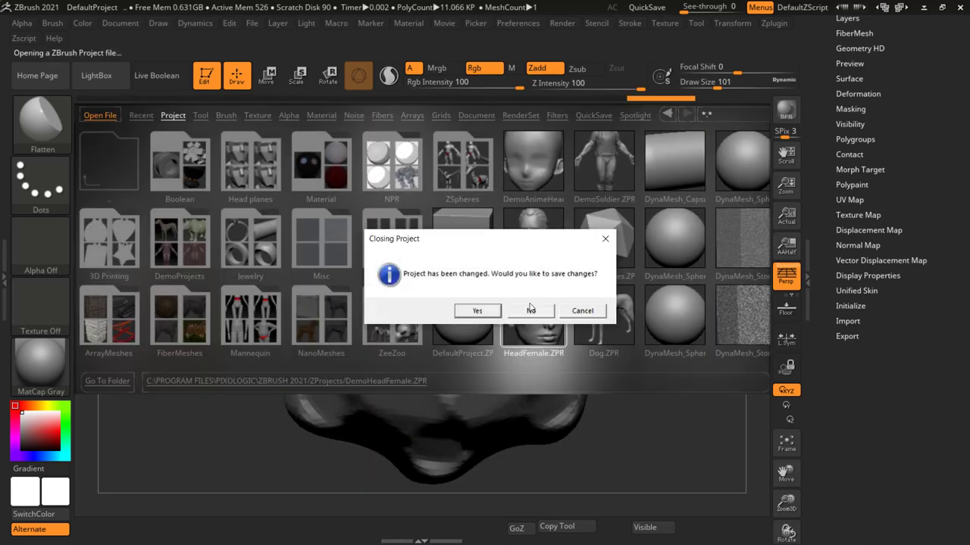
click(531, 312)
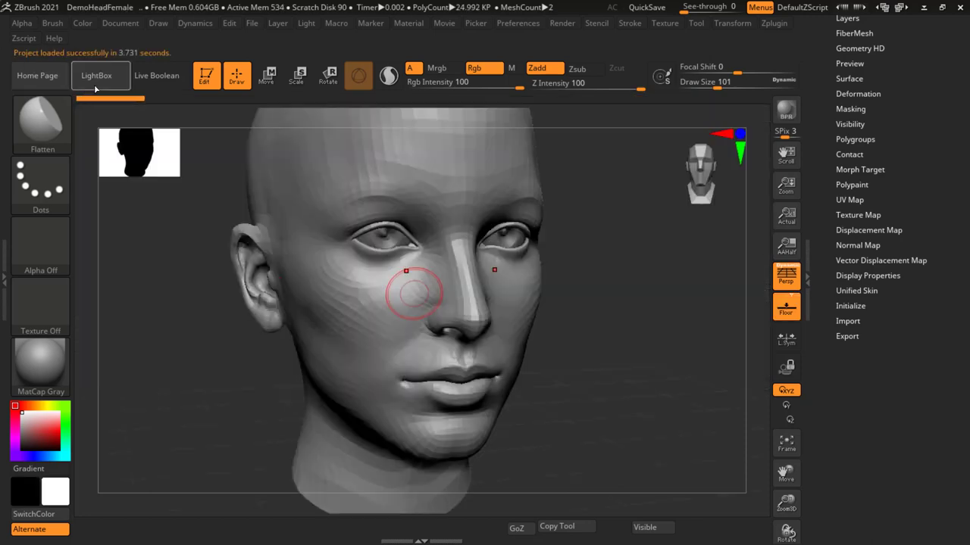
click(95, 85)
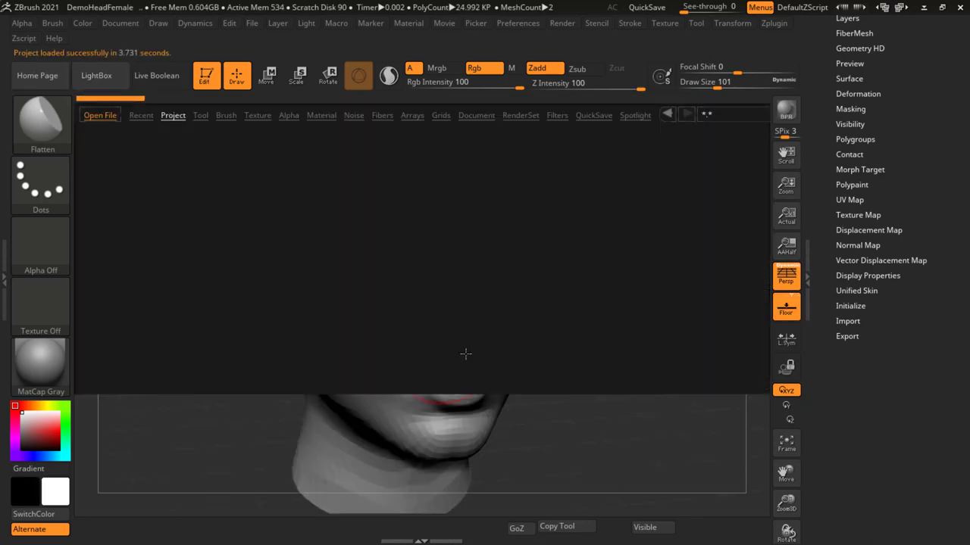
Flatten broad planes across the cheek, then mask part of the cheek.
click(95, 76)
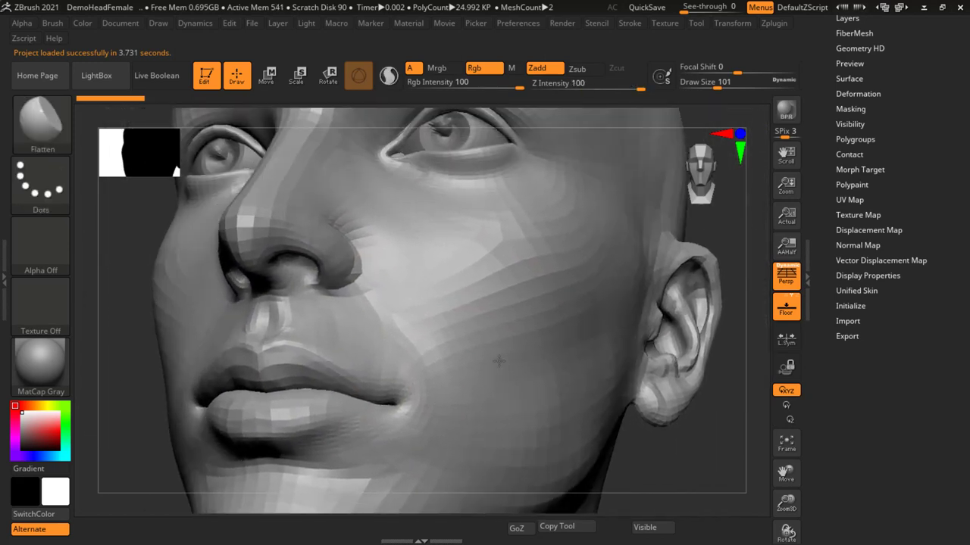
drag(465, 238, 545, 348)
mouse_move(470, 197)
mouse_down()
mouse_move(469, 265)
mouse_move(452, 295)
mouse_move(490, 323)
mouse_move(495, 251)
mouse_move(480, 270)
mouse_up()
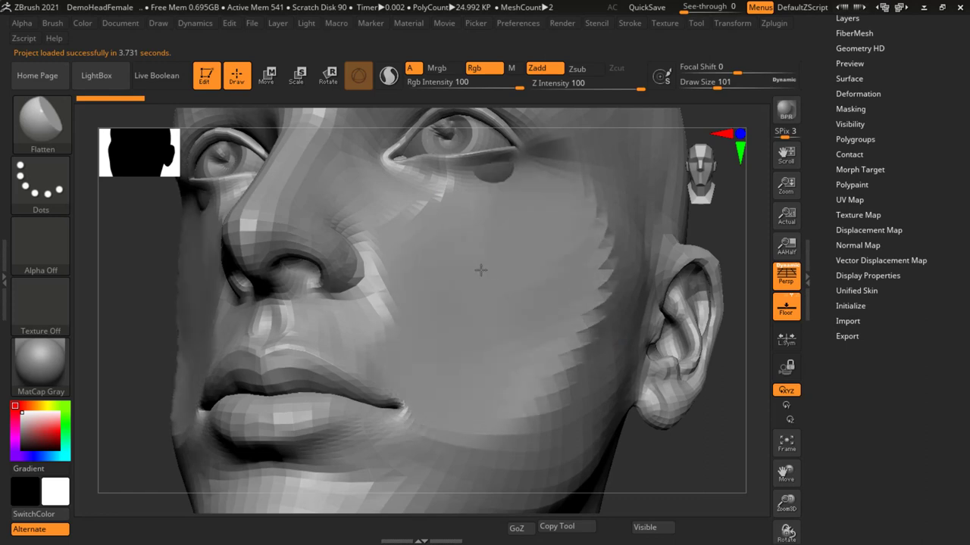
key(ctrl)
drag(481, 277, 491, 288)
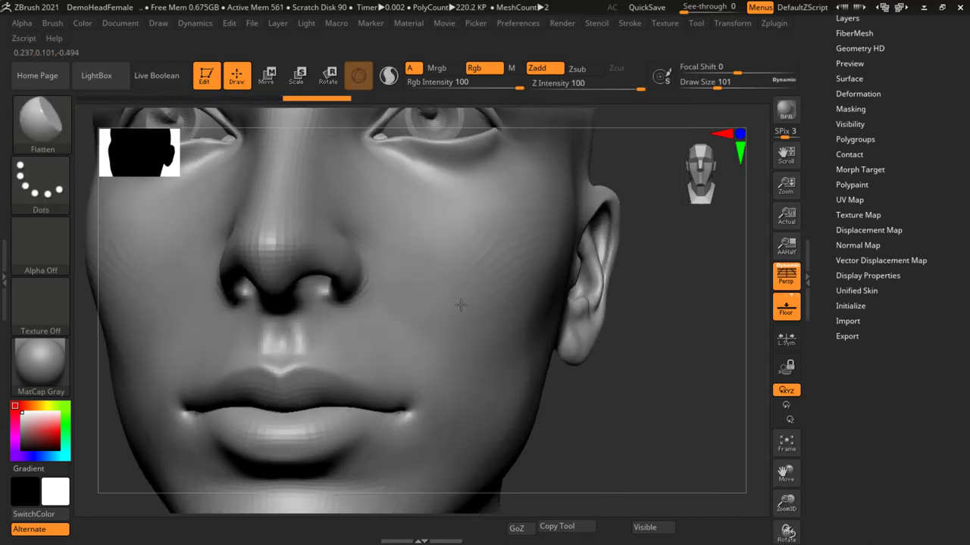
Show the smoother subdivision, flatten another cheek plane, and rotate the head to check it.
key(ctrl+d)
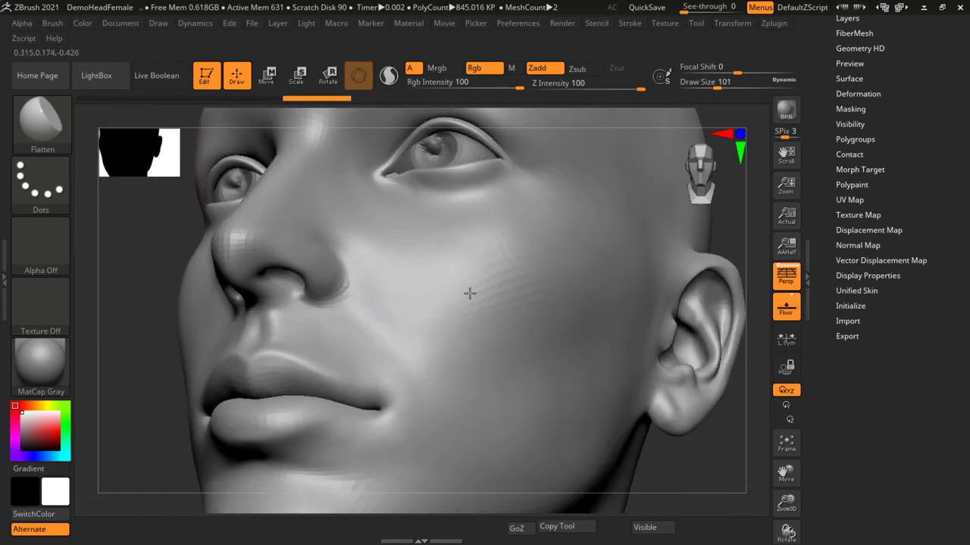
mouse_move(467, 291)
mouse_down()
mouse_move(495, 260)
mouse_move(480, 288)
mouse_move(455, 283)
mouse_move(485, 303)
mouse_move(484, 292)
mouse_move(427, 286)
mouse_move(447, 290)
mouse_move(431, 292)
mouse_move(455, 309)
mouse_up()
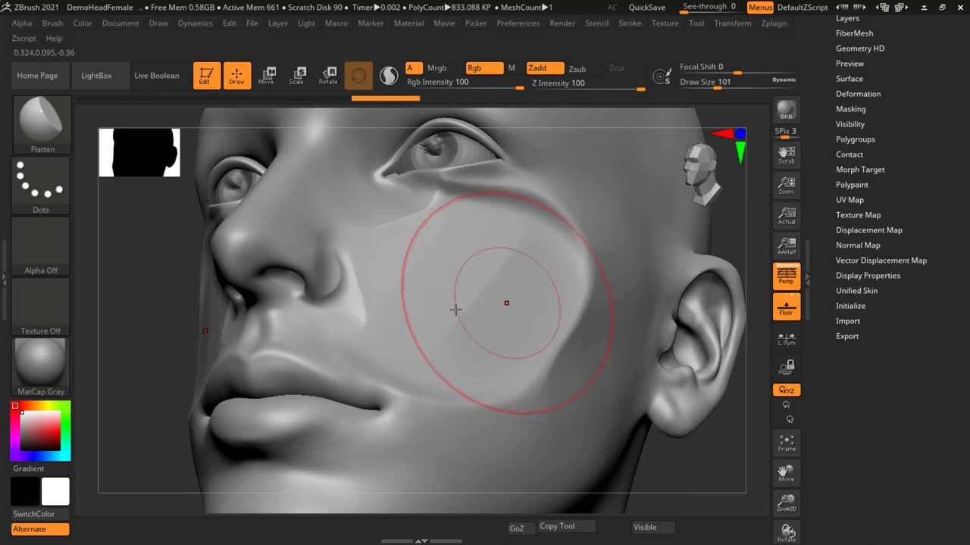
mouse_move(456, 309)
right_down()
mouse_move(461, 260)
mouse_move(472, 283)
mouse_move(447, 303)
mouse_move(400, 295)
mouse_move(333, 258)
mouse_move(419, 299)
mouse_move(413, 292)
right_up()
key(ctrl)
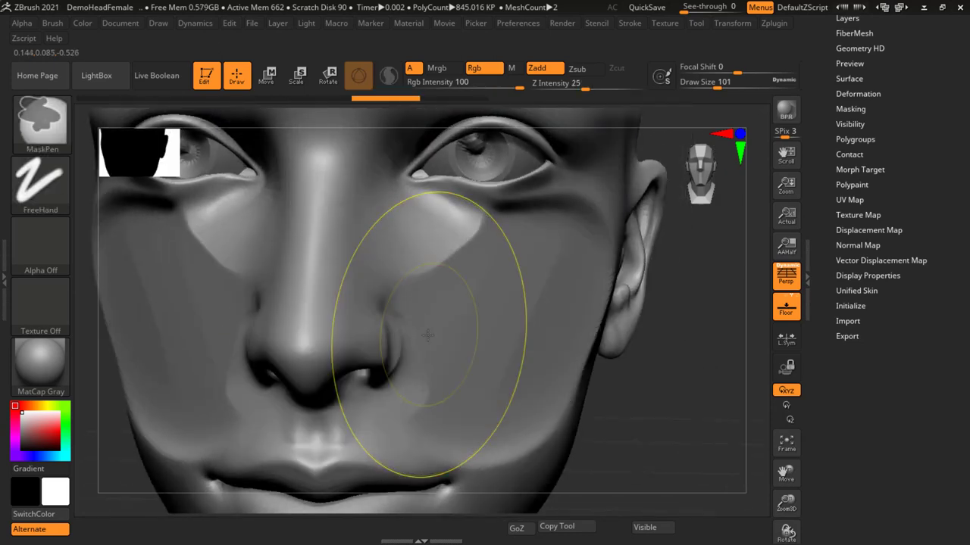
Clear the cheek mask, drop Z Intensity to 19, and zoom in on the lips.
key(ctrl+shift+a)
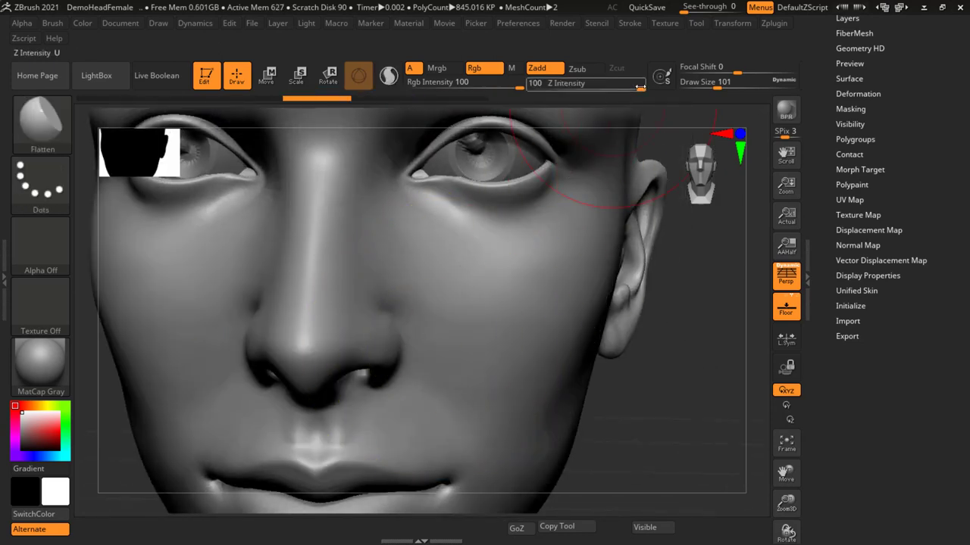
drag(640, 87, 578, 83)
mouse_move(530, 389)
right_down()
mouse_move(641, 301)
mouse_move(342, 286)
mouse_move(530, 288)
right_up()
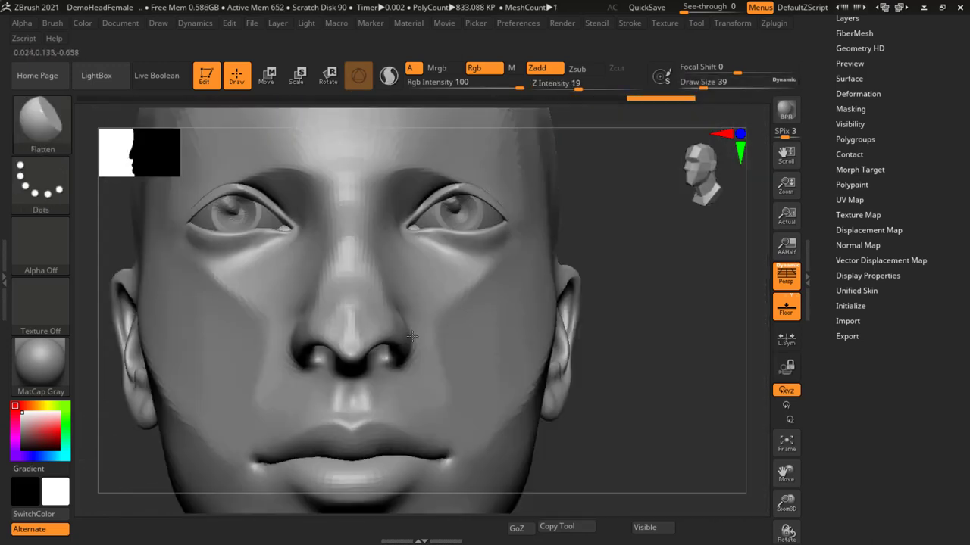
mouse_move(455, 363)
ctrl+right_down()
mouse_move(466, 341)
mouse_move(463, 284)
mouse_move(492, 287)
mouse_move(390, 184)
ctrl+right_up()
Set the brush Draw Size to 12, down from 39.
key(s)
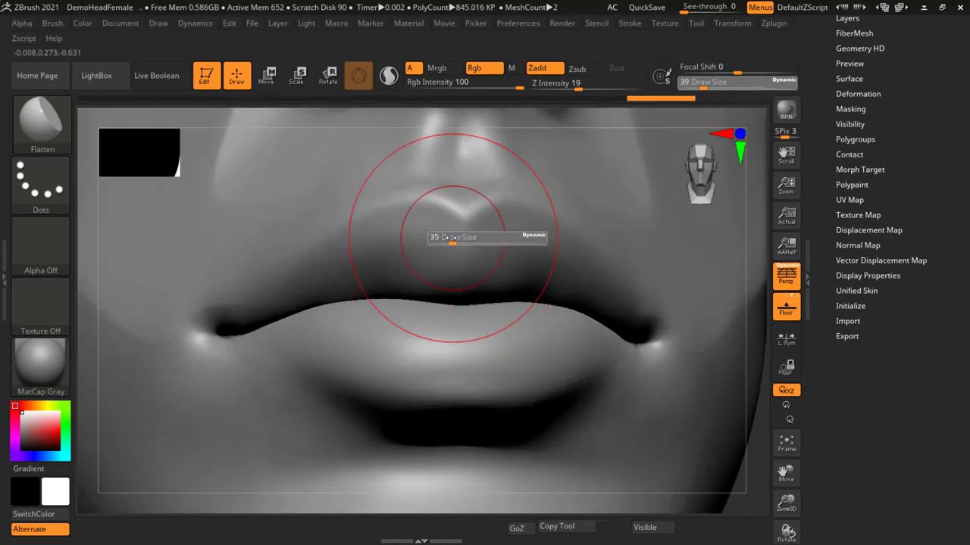
drag(449, 239, 438, 237)
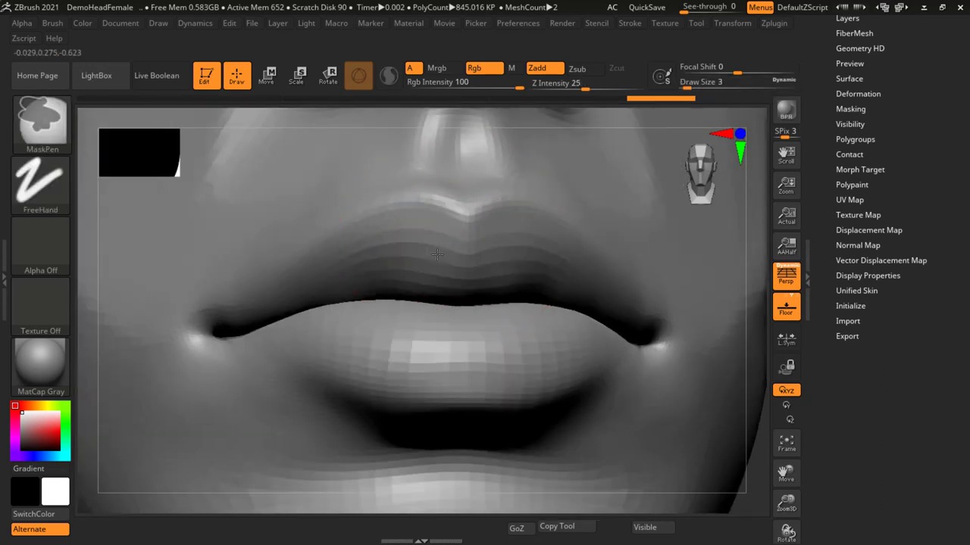
mouse_move(437, 237)
ctrl+right_down()
mouse_move(411, 259)
mouse_move(322, 254)
ctrl+right_up()
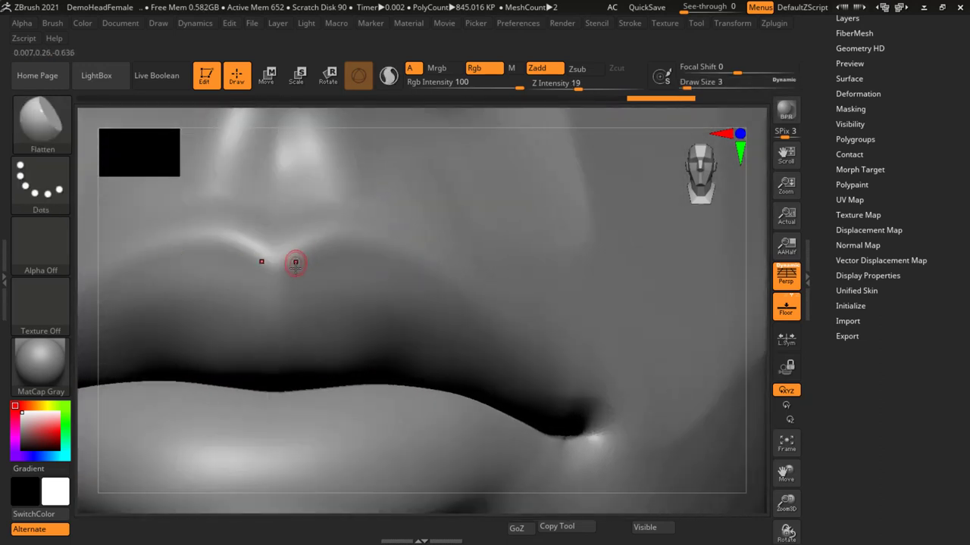
key(s)
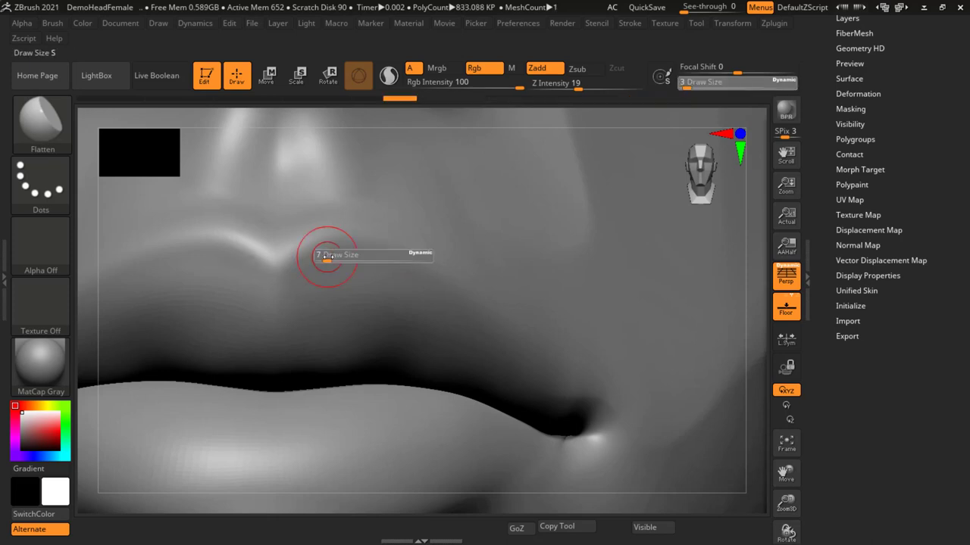
mouse_move(322, 256)
mouse_down()
mouse_move(334, 256)
mouse_move(299, 271)
mouse_move(325, 269)
mouse_up()
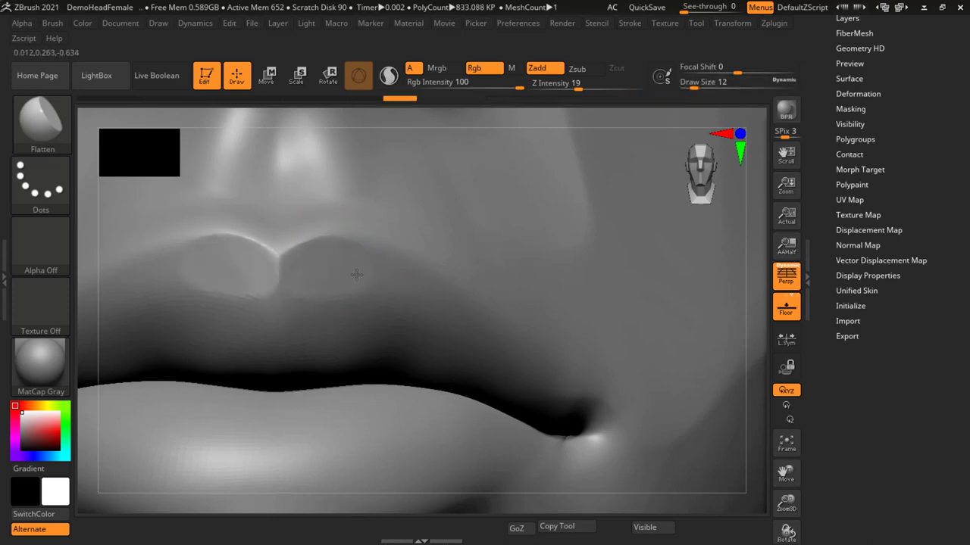
Flatten the upper lip's lower edge out toward the right mouth corner.
drag(200, 294, 87, 322)
drag(455, 303, 563, 380)
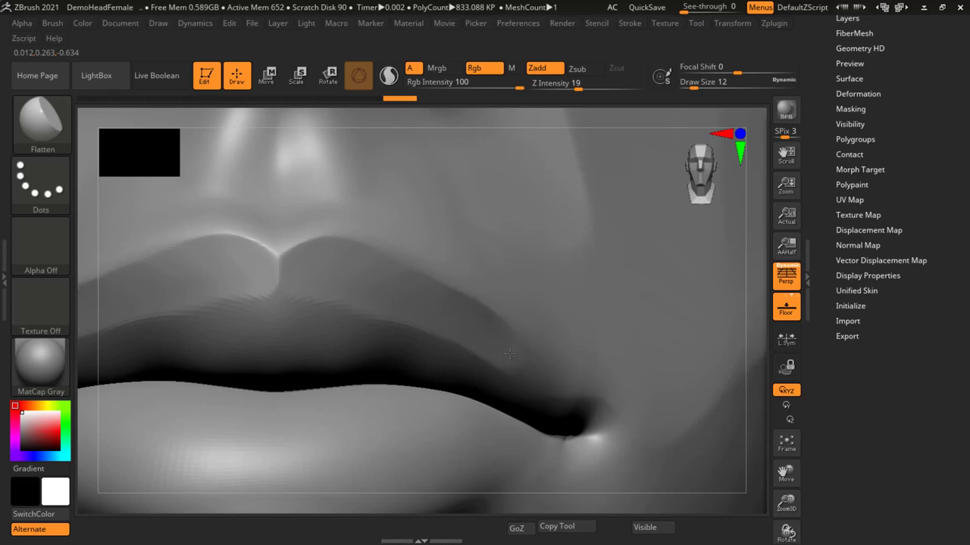
mouse_move(444, 372)
right_down()
mouse_move(459, 310)
mouse_move(523, 258)
right_up()
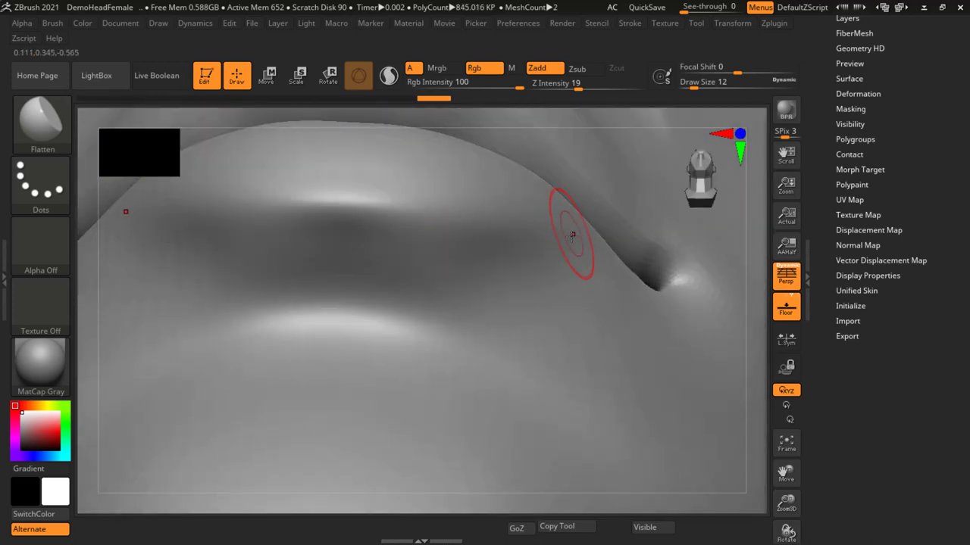
right_drag(460, 258, 184, 255)
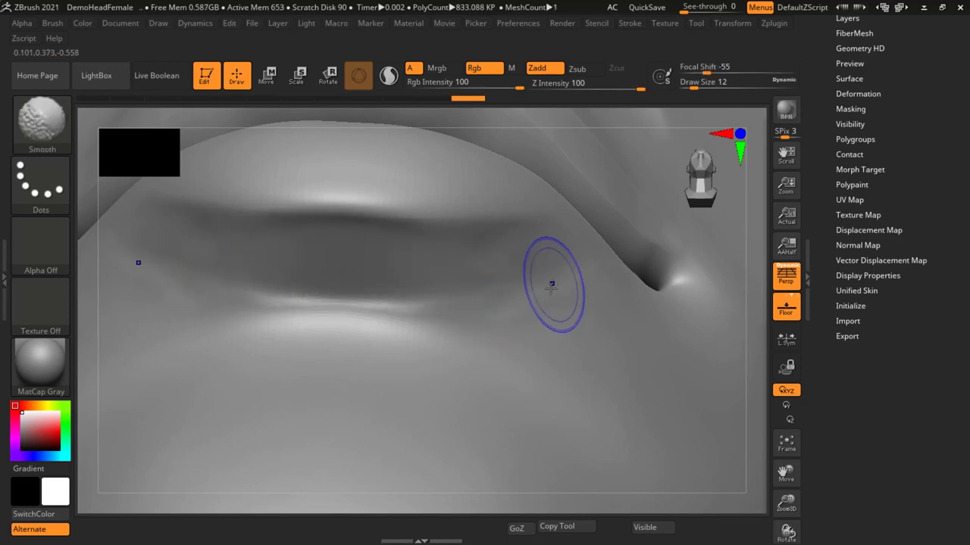
Smooth the lower lip surface and soften the lip crease.
shift+drag(552, 281, 303, 321)
shift+drag(428, 227, 452, 229)
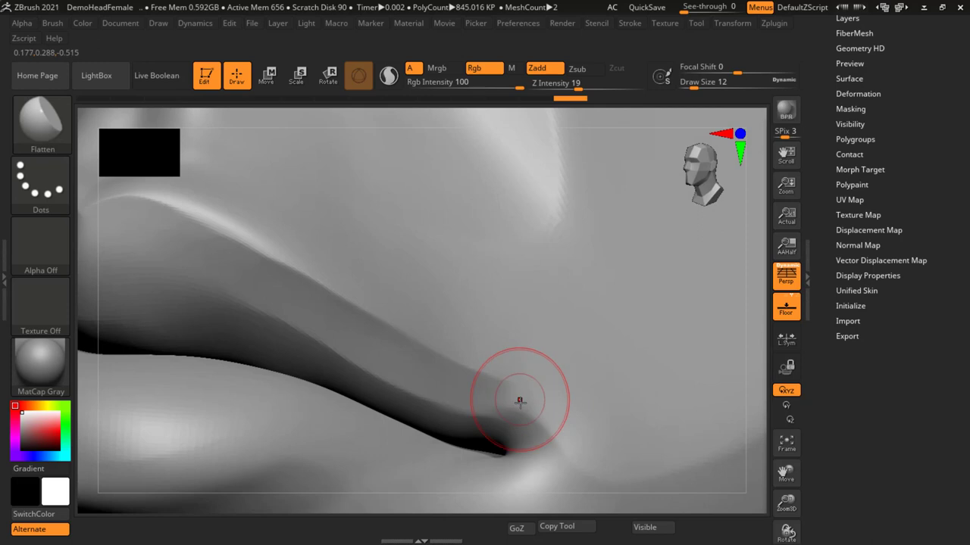
key(shift)
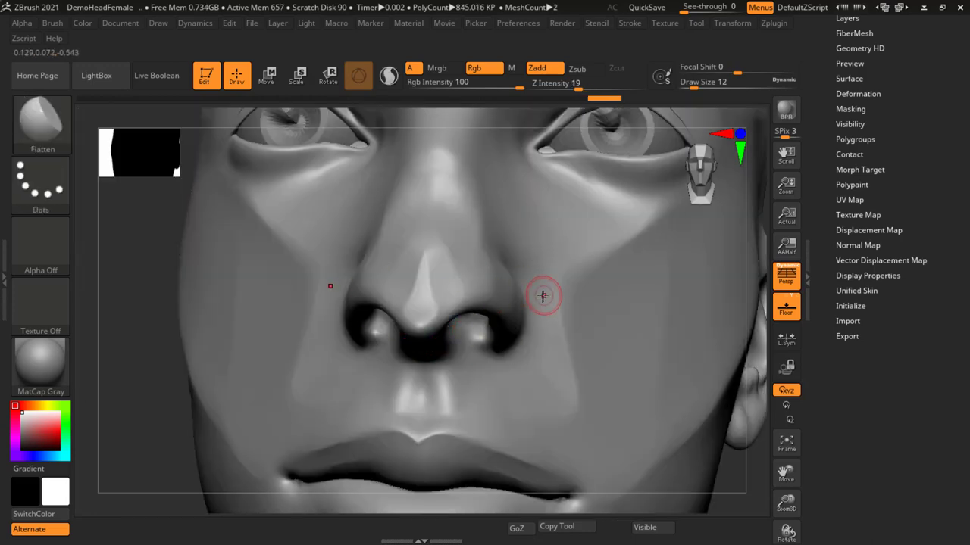
Flatten small planes down the nose bridge and along the side of the nose.
mouse_move(541, 292)
alt+right_down()
mouse_move(511, 349)
mouse_move(503, 300)
alt+right_up()
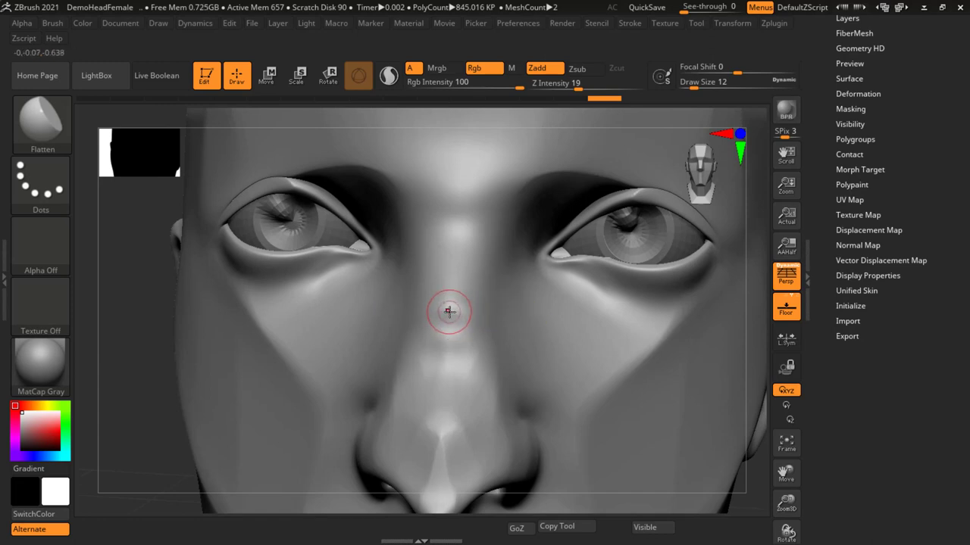
click(449, 311)
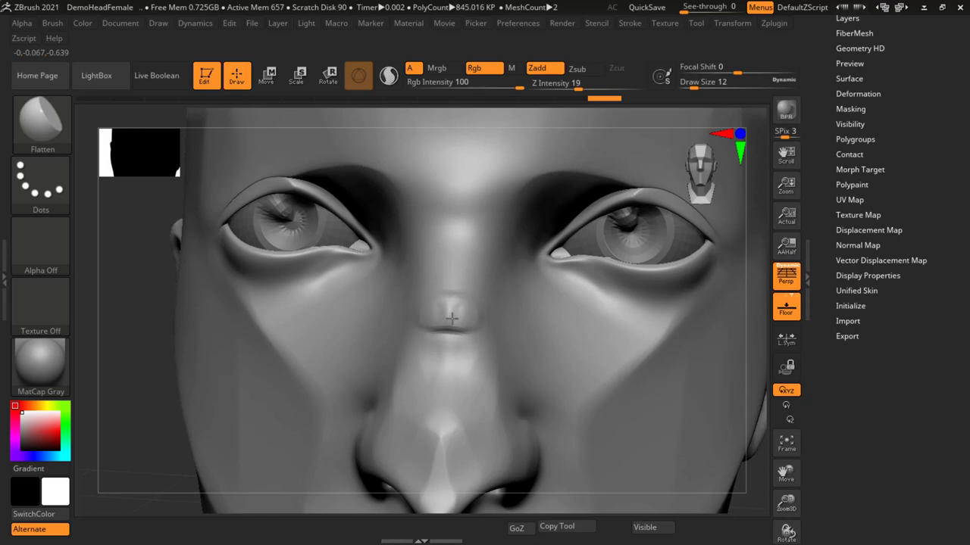
drag(451, 319, 481, 339)
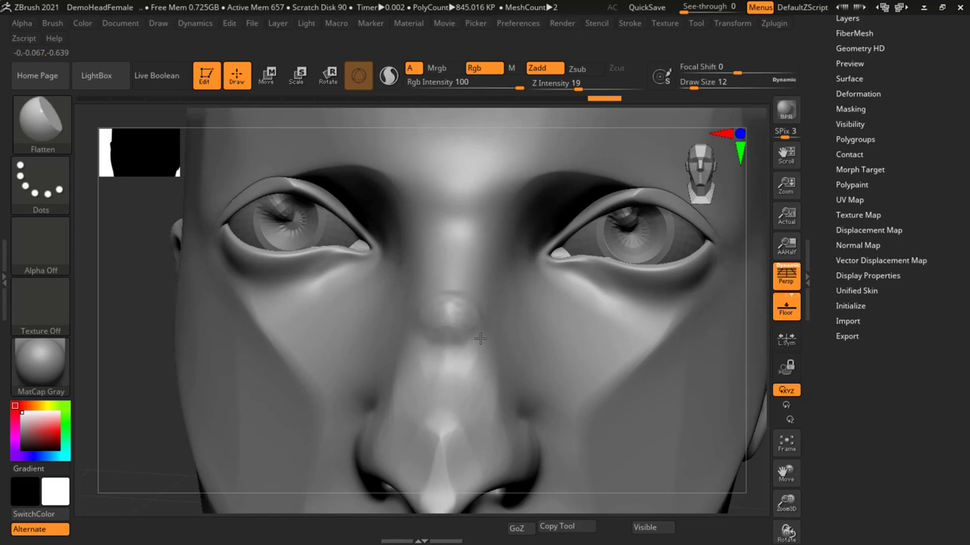
click(443, 369)
click(448, 370)
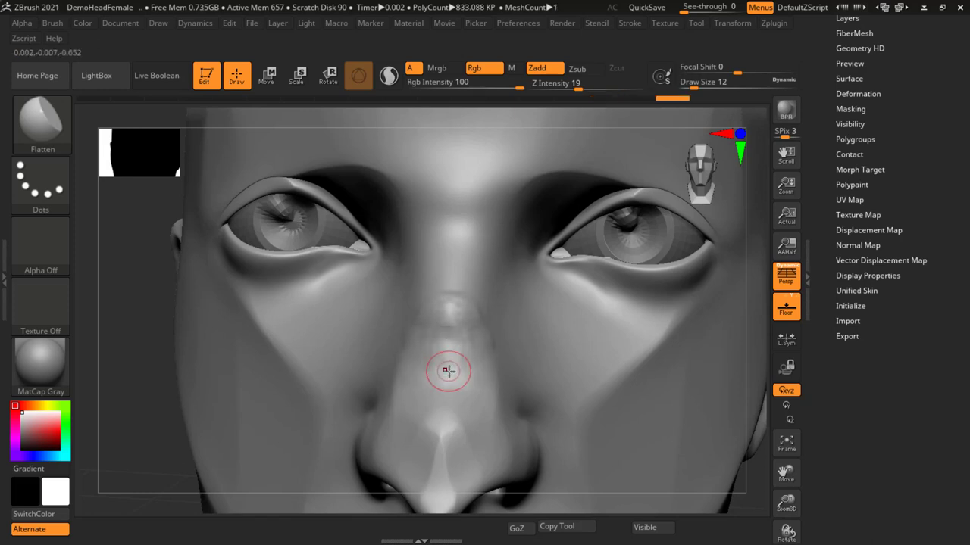
drag(445, 371, 481, 376)
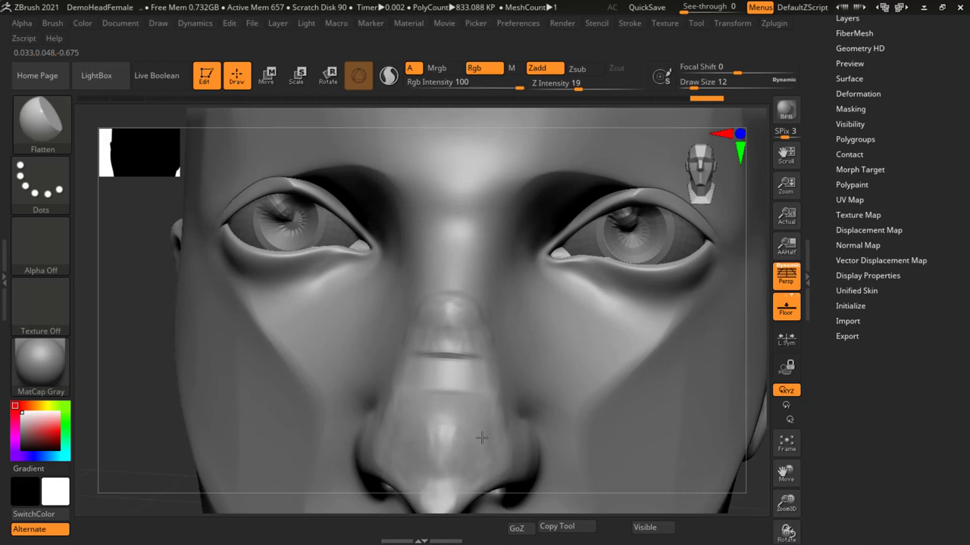
right_drag(664, 353, 651, 307)
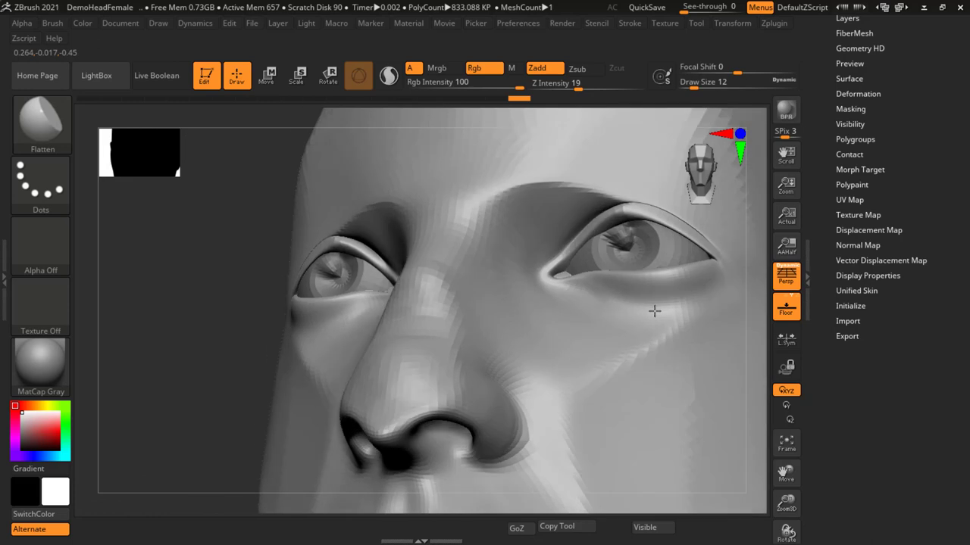
Flatten near the nose tip and across the bridge, then plane and soften beneath both eyes.
click(402, 405)
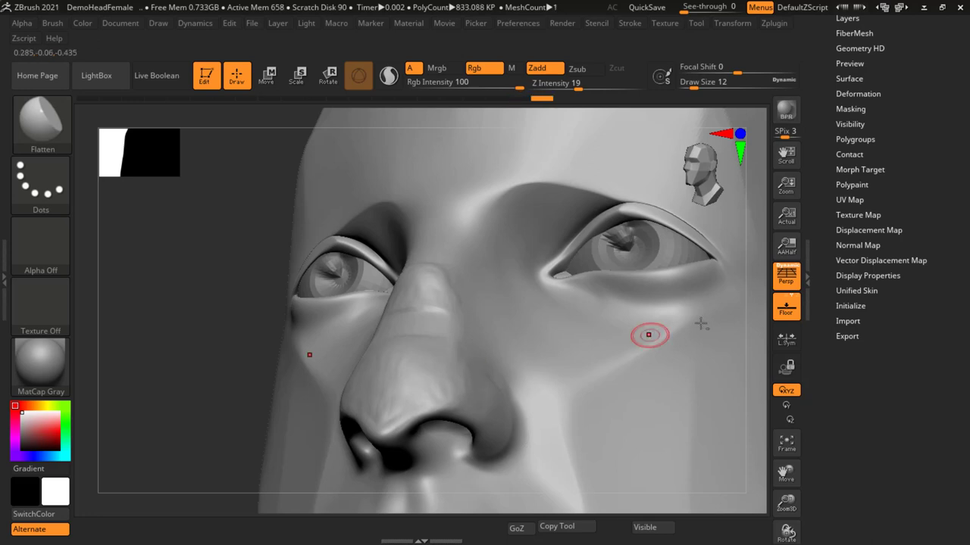
shift+right_drag(624, 351, 631, 357)
drag(455, 339, 453, 340)
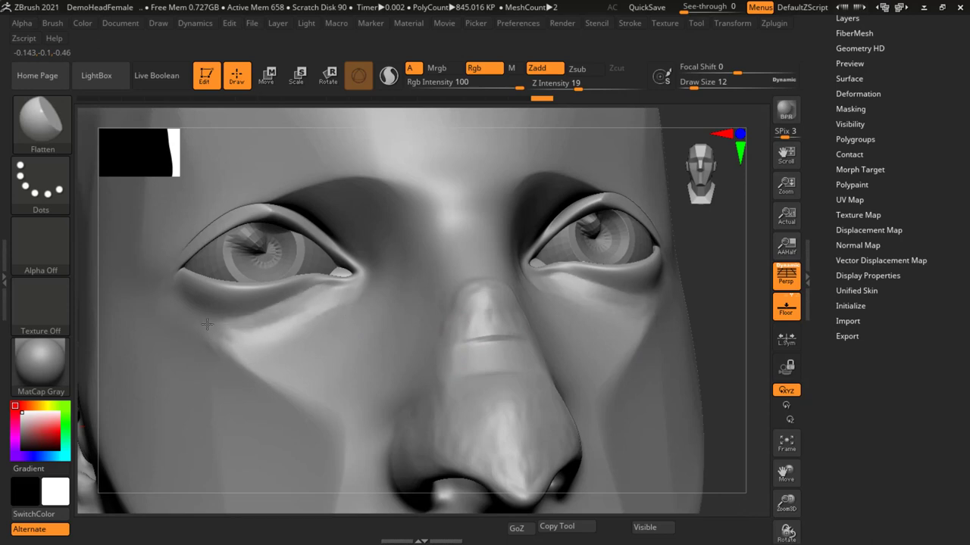
drag(262, 301, 298, 298)
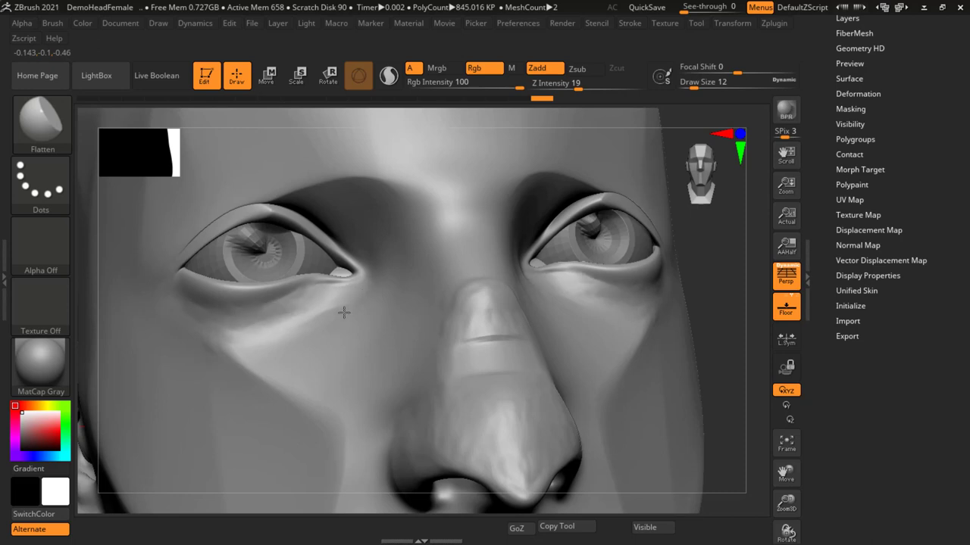
drag(322, 328, 336, 296)
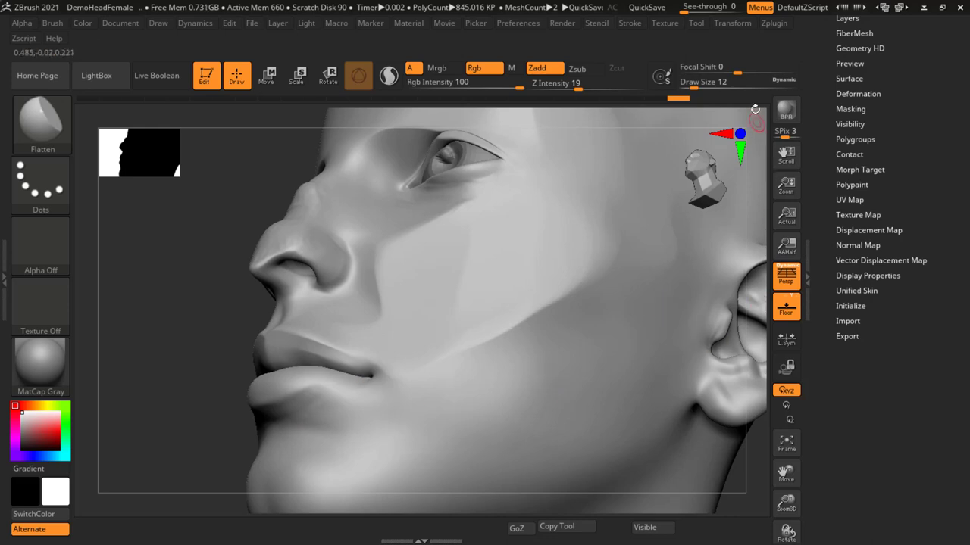
click(734, 24)
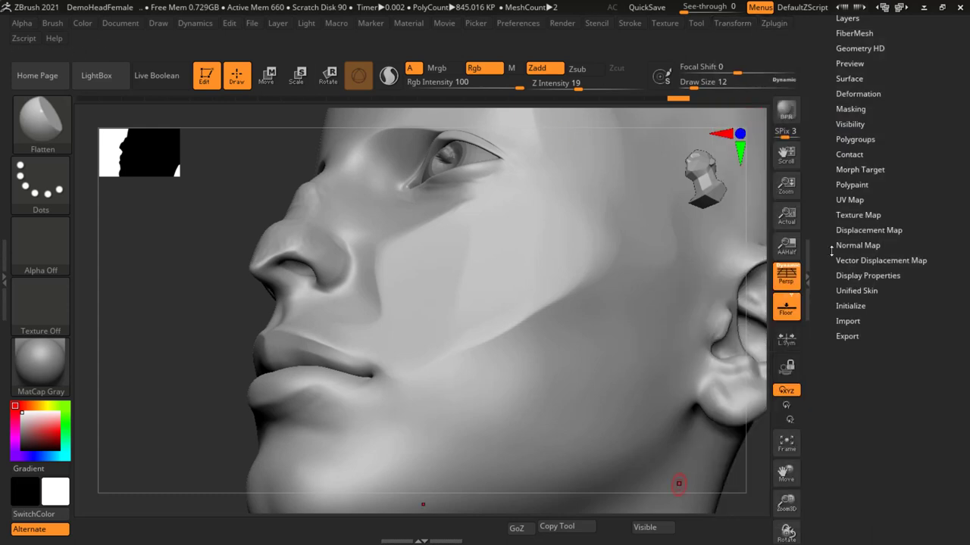
key(f)
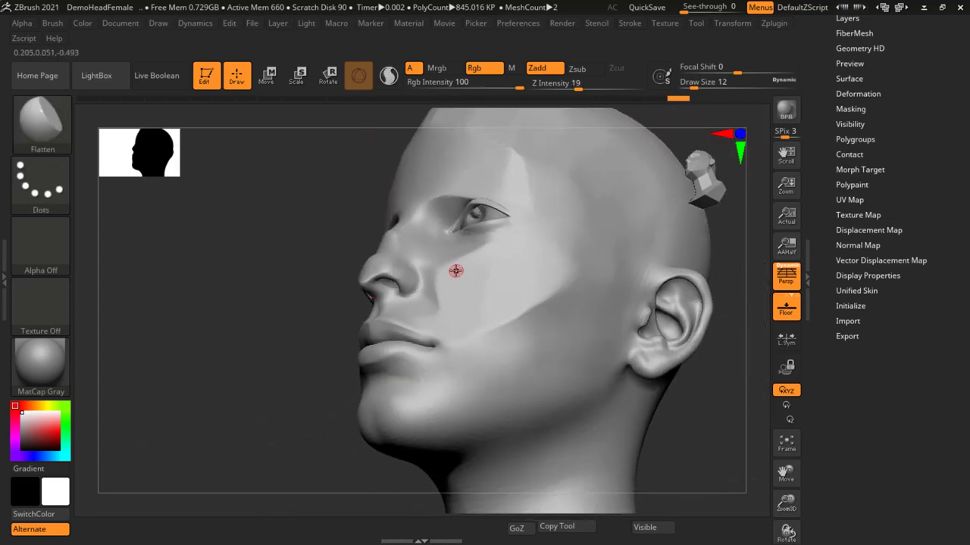
mouse_move(469, 298)
right_down()
mouse_move(400, 264)
mouse_move(408, 268)
right_up()
key(ctrl)
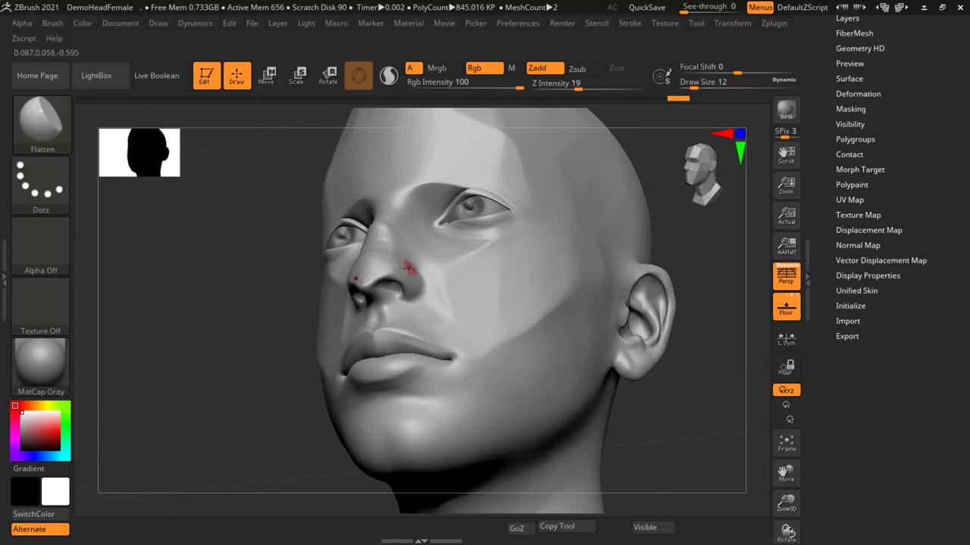